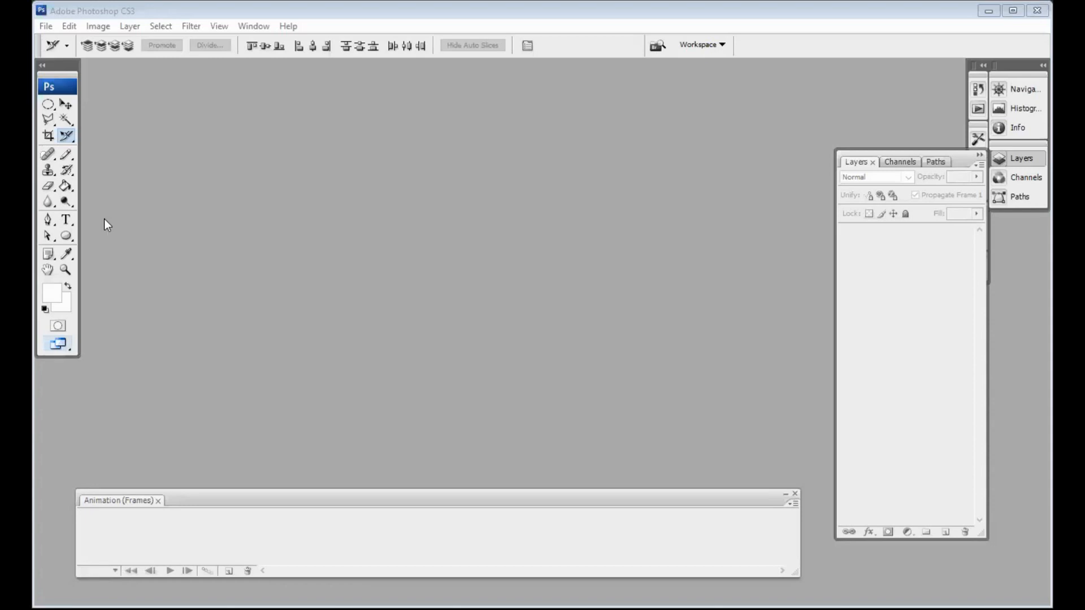
Step: Create a new 1500 by 1500 pixel document at 300 pixels/inch, in RGB Color with a transparent background
click(46, 26)
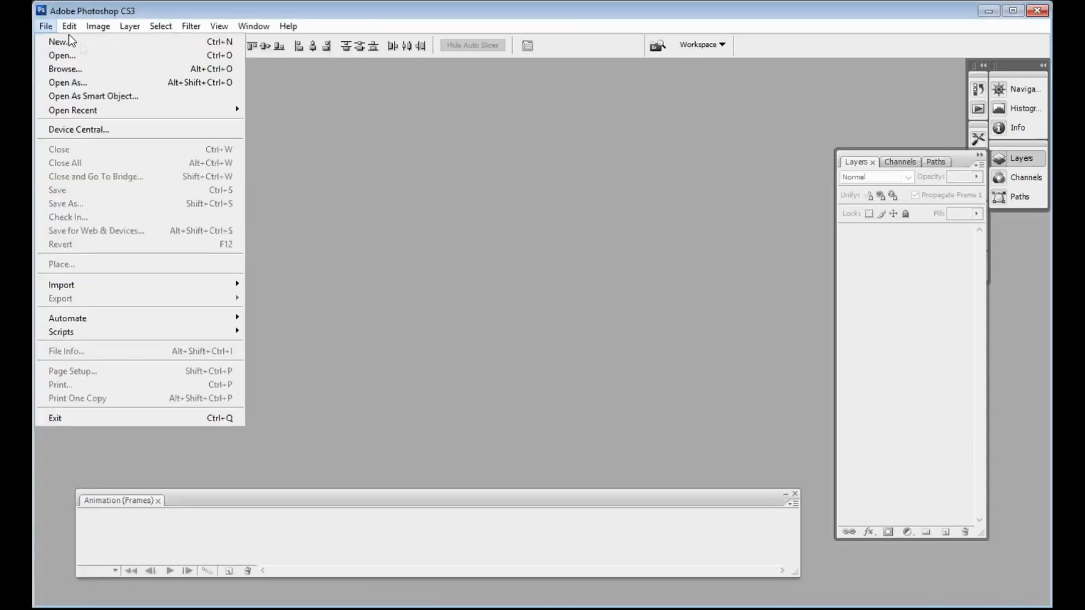
key(Return)
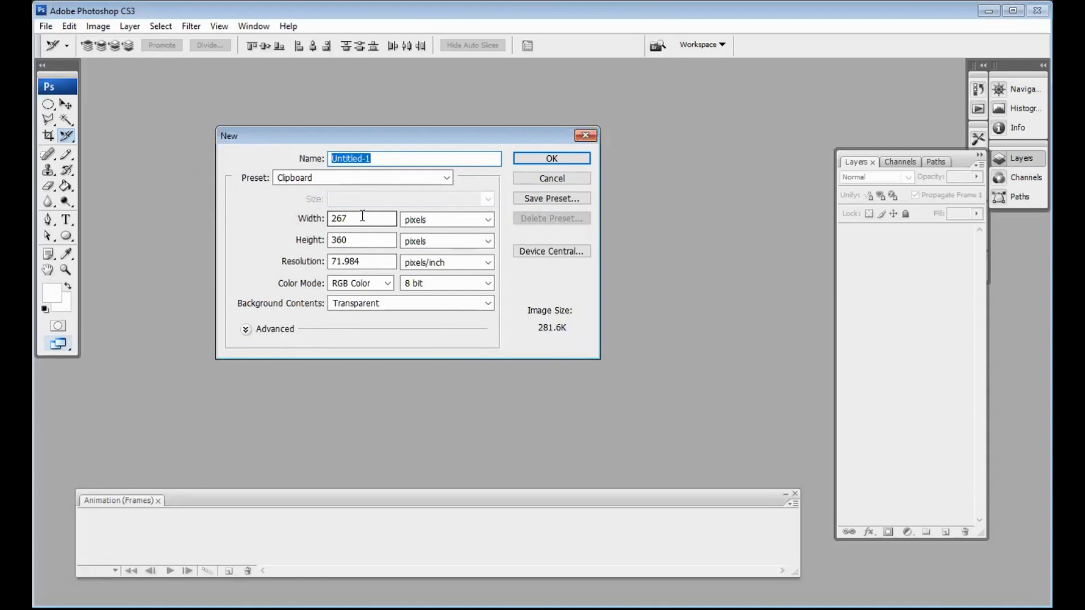
drag(362, 215, 325, 215)
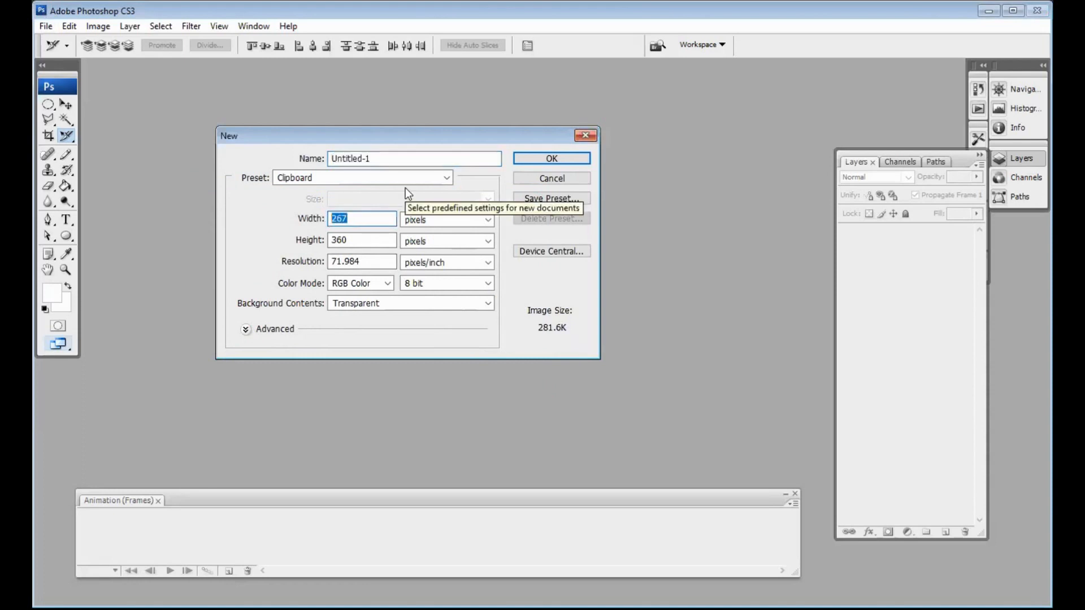
text(1)
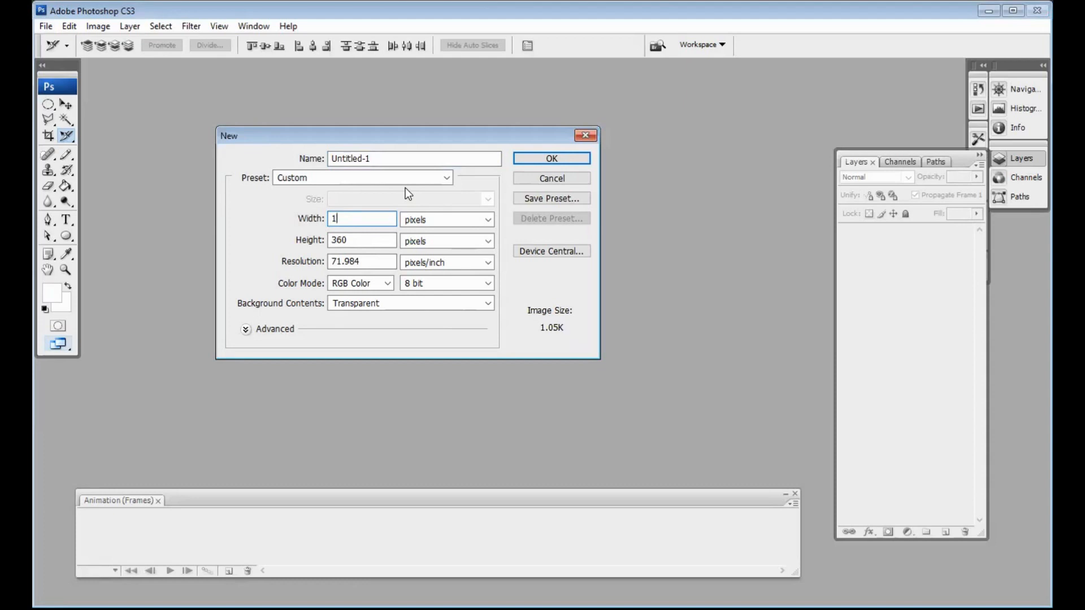
text(500)
drag(391, 240, 317, 243)
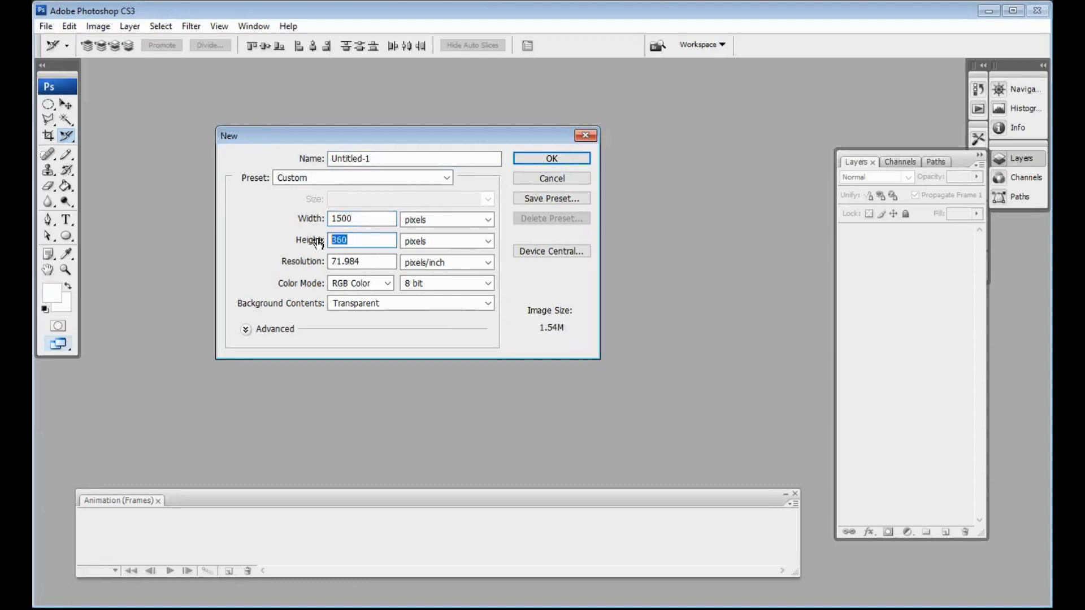
text(1500)
drag(364, 258, 297, 266)
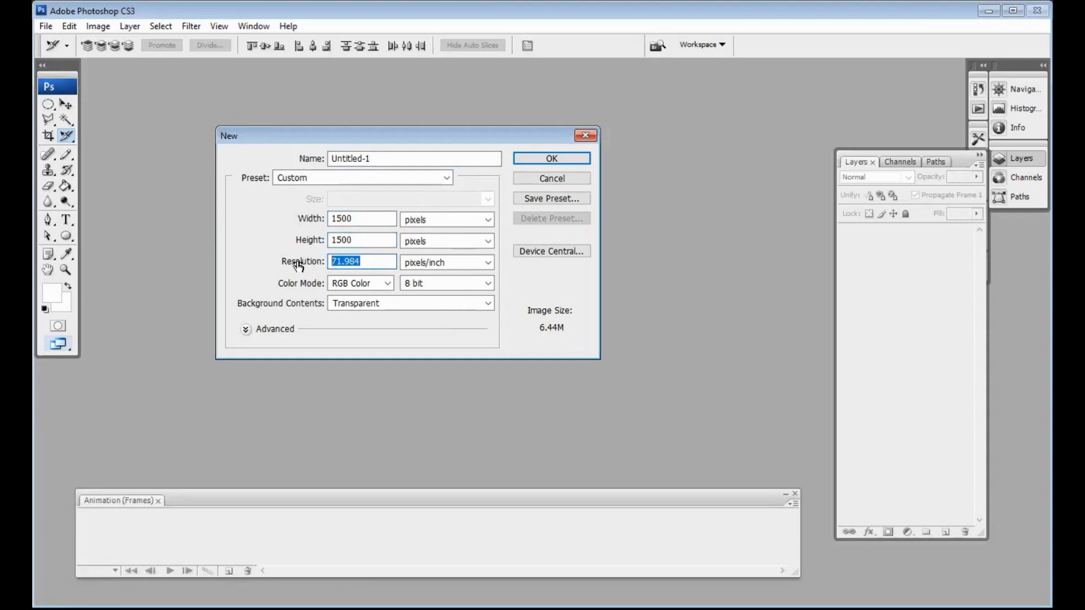
text(300)
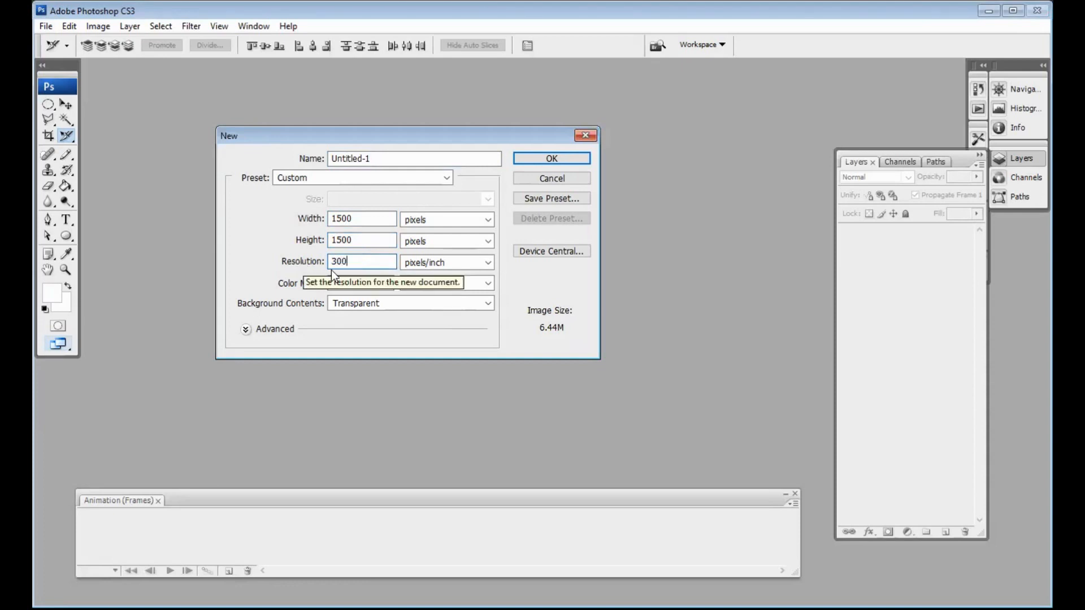
click(555, 159)
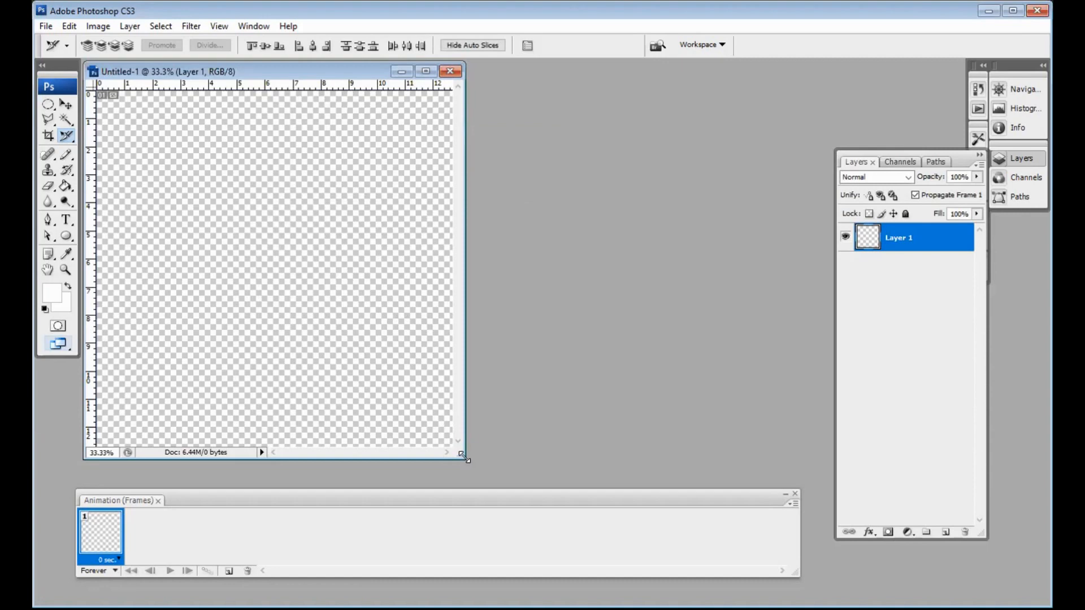
drag(463, 457, 477, 473)
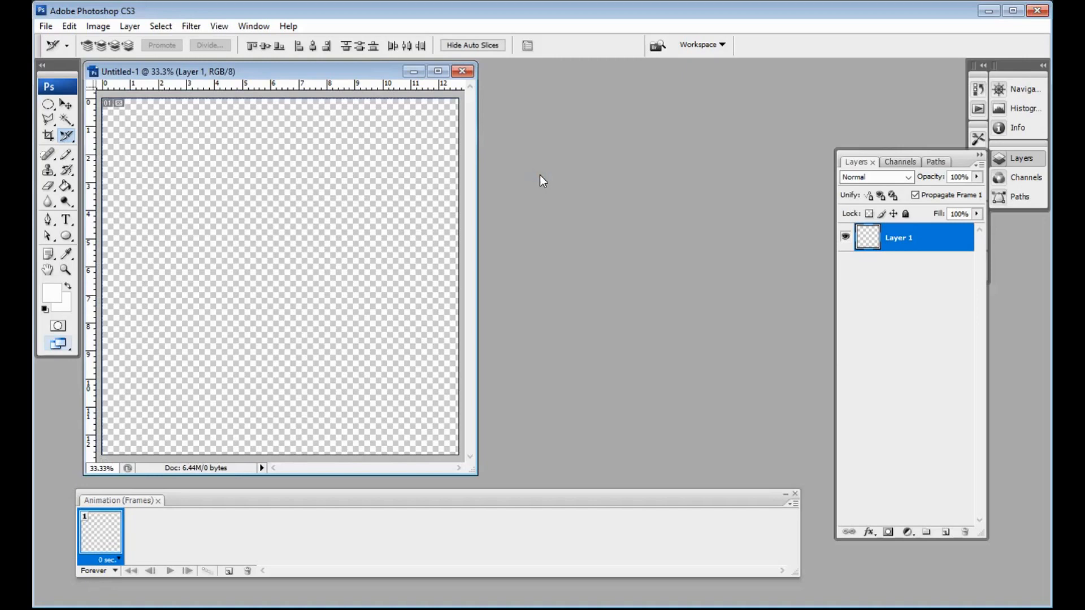
Step: Open the promo_IG2 JPG image from the Instagram folder
key(ctrl+o)
click(564, 209)
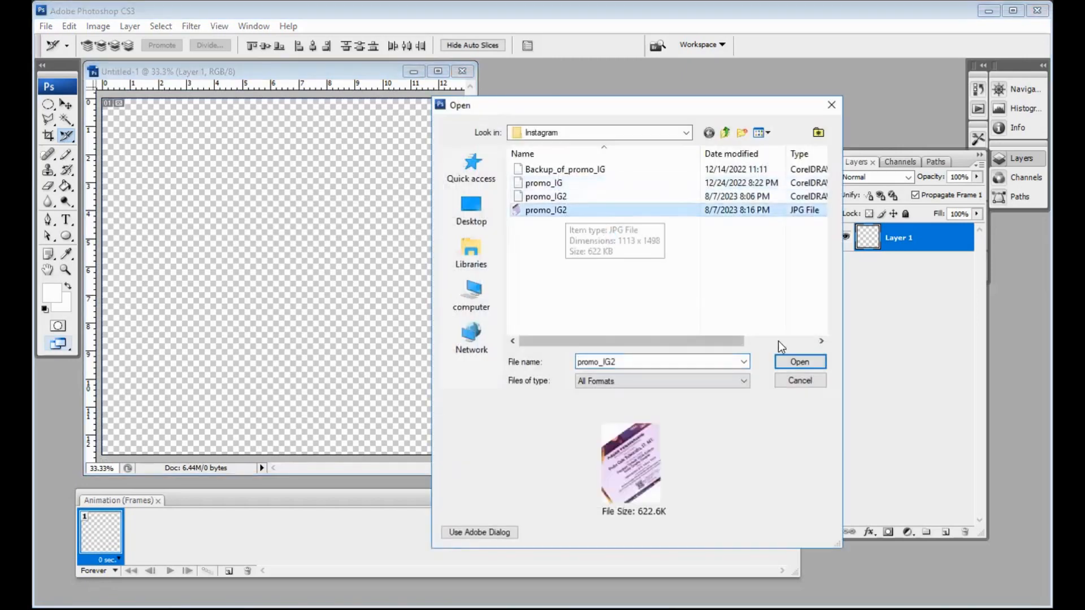
click(789, 358)
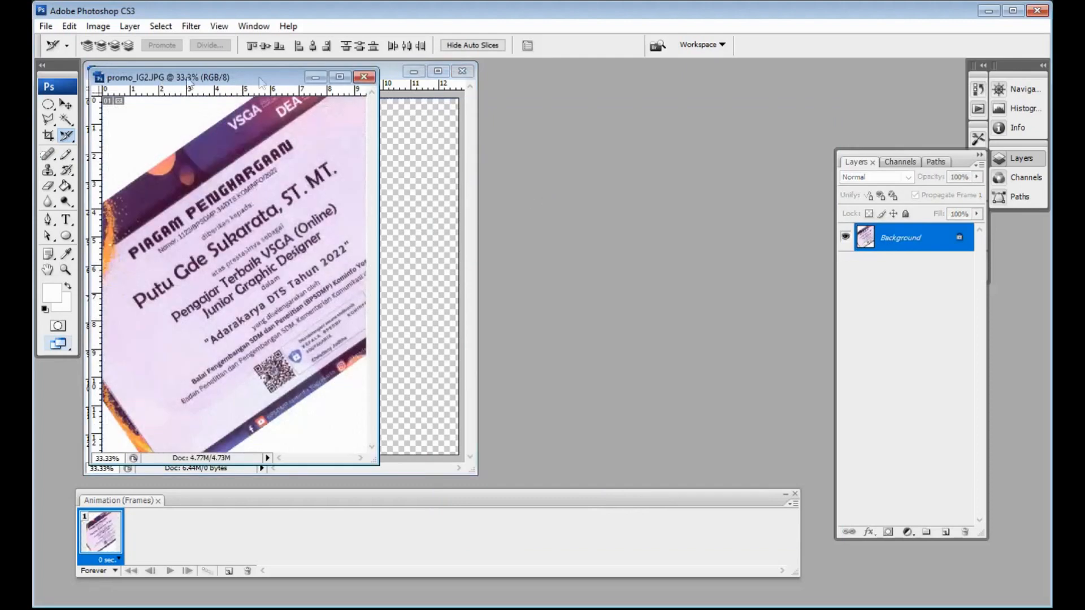
Step: Convert the promo_IG2 image's locked Background into a regular layer, keeping the default layer settings
click(66, 104)
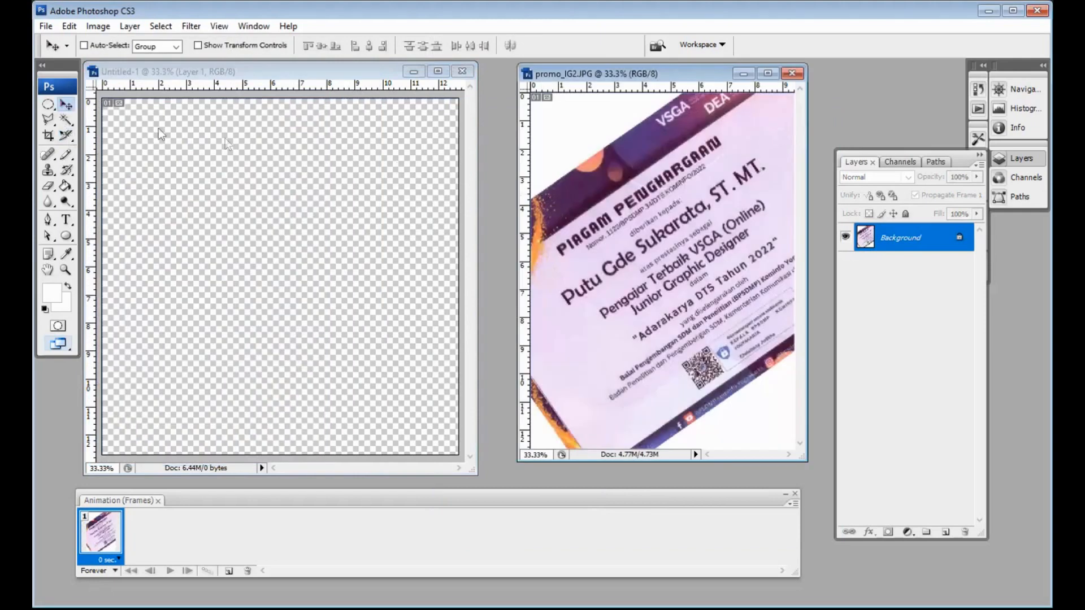
click(48, 104)
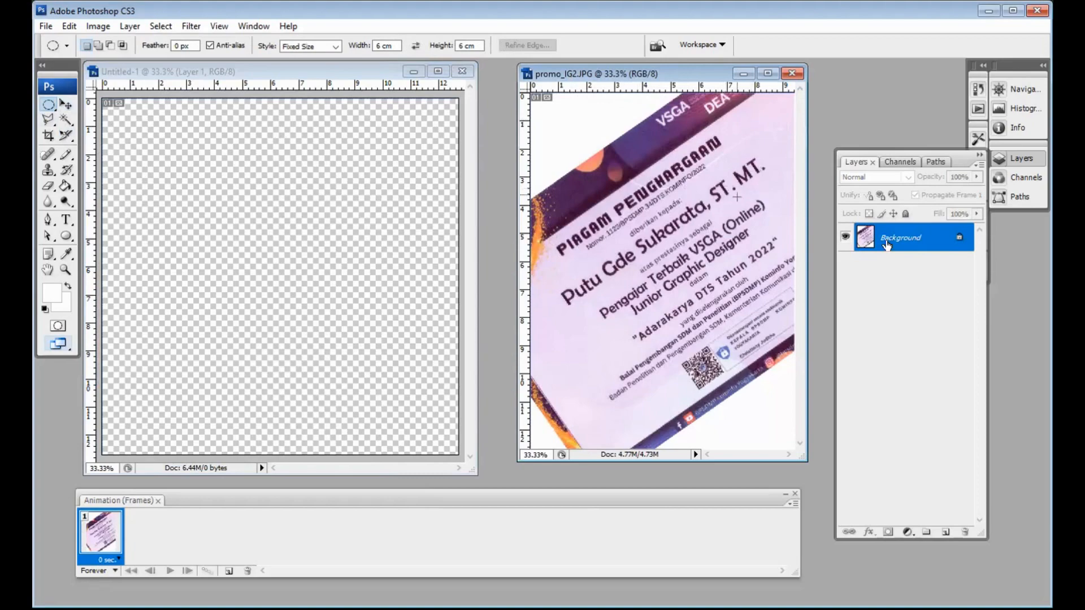
double_click(923, 247)
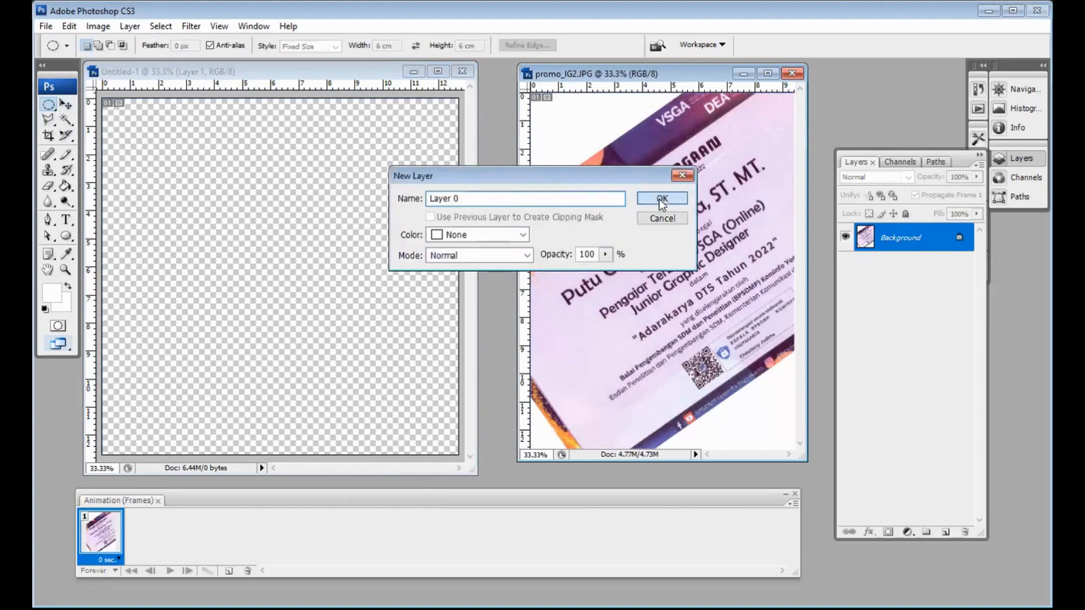
click(658, 199)
Step: Copy the certificate image layer into the blank document and close promo_IG2 without saving its changes
click(66, 105)
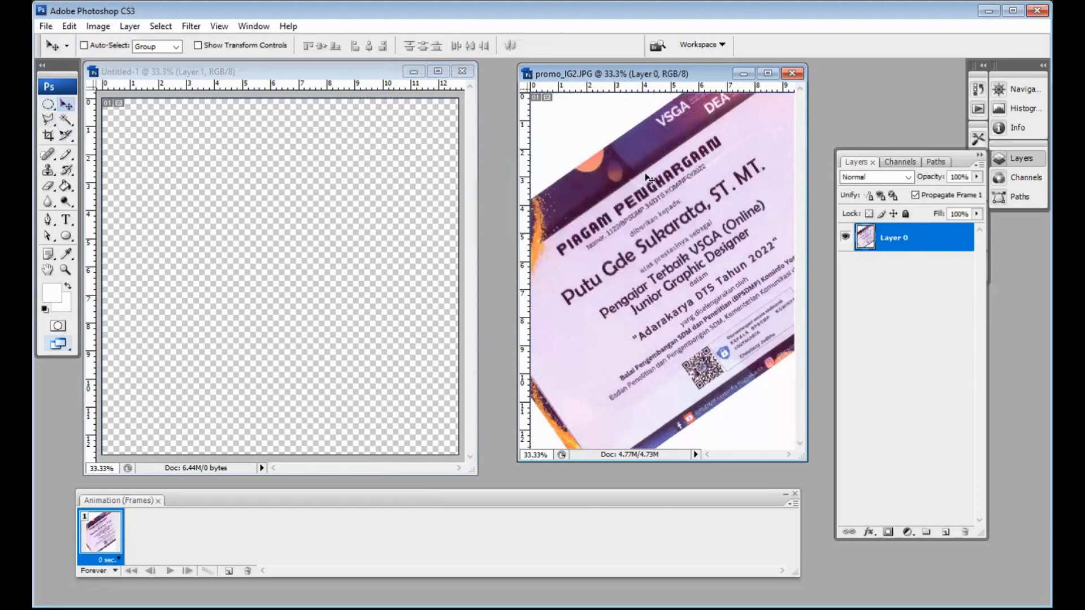
drag(688, 174, 290, 257)
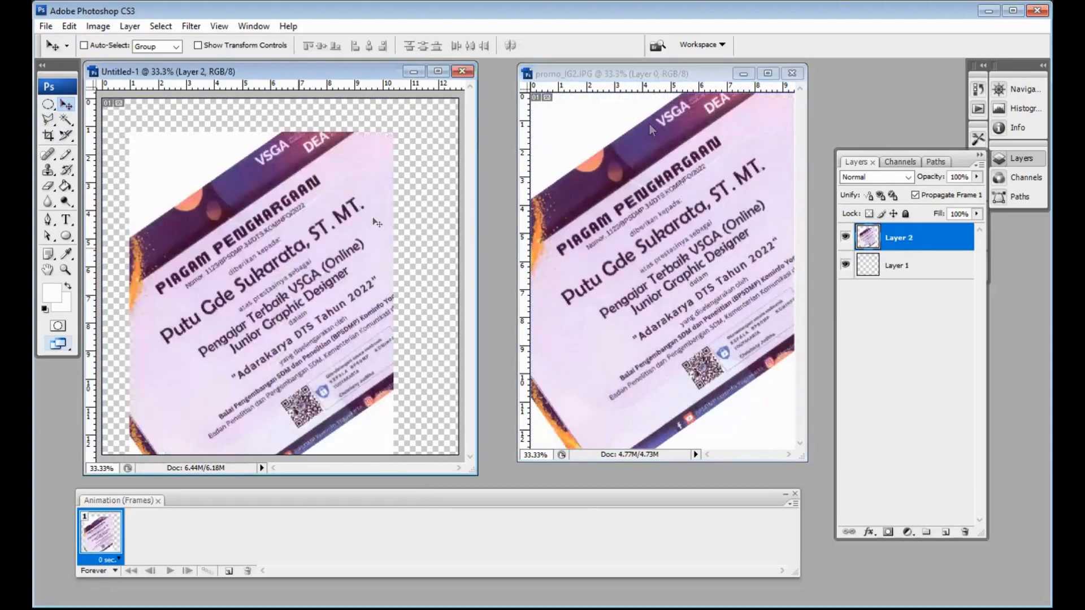
click(791, 74)
click(791, 74)
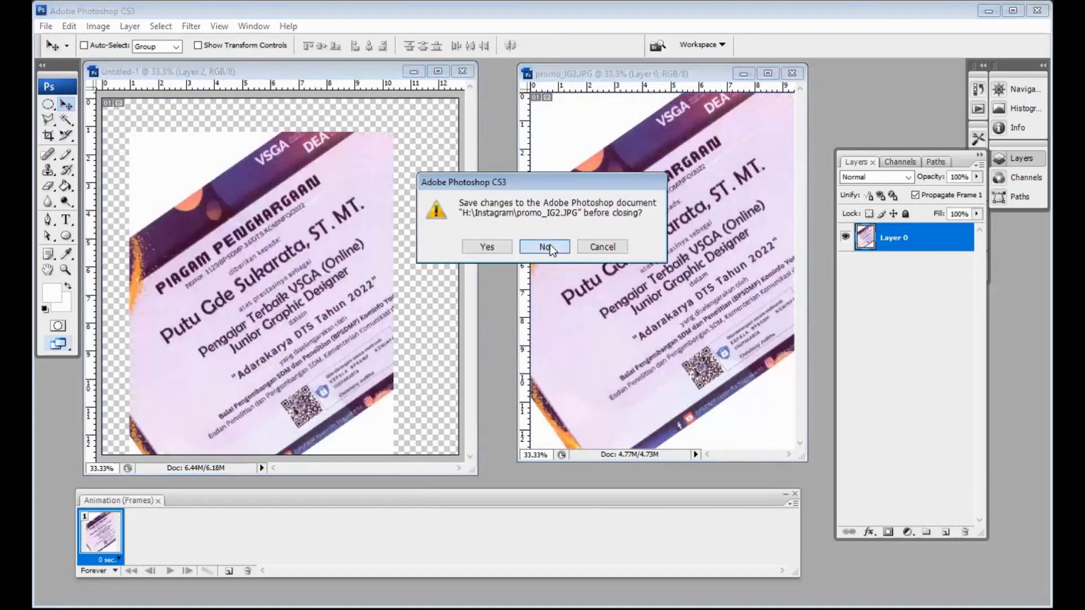
click(544, 247)
Step: Scale the certificate image proportionally to about 92.6% and position it roughly in the middle of the canvas
drag(287, 280, 302, 264)
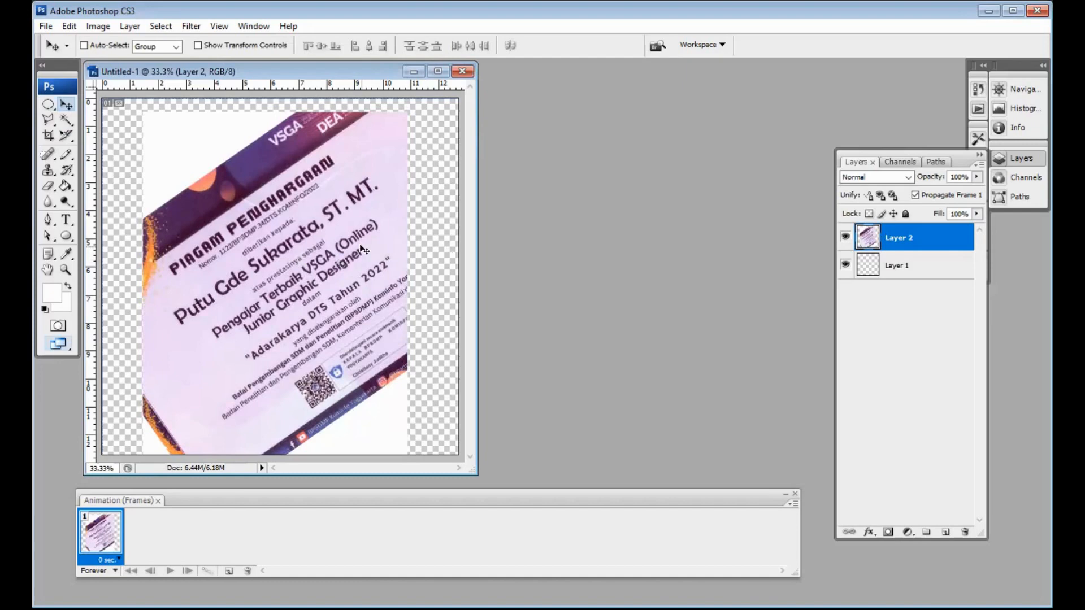
key(ctrl+t)
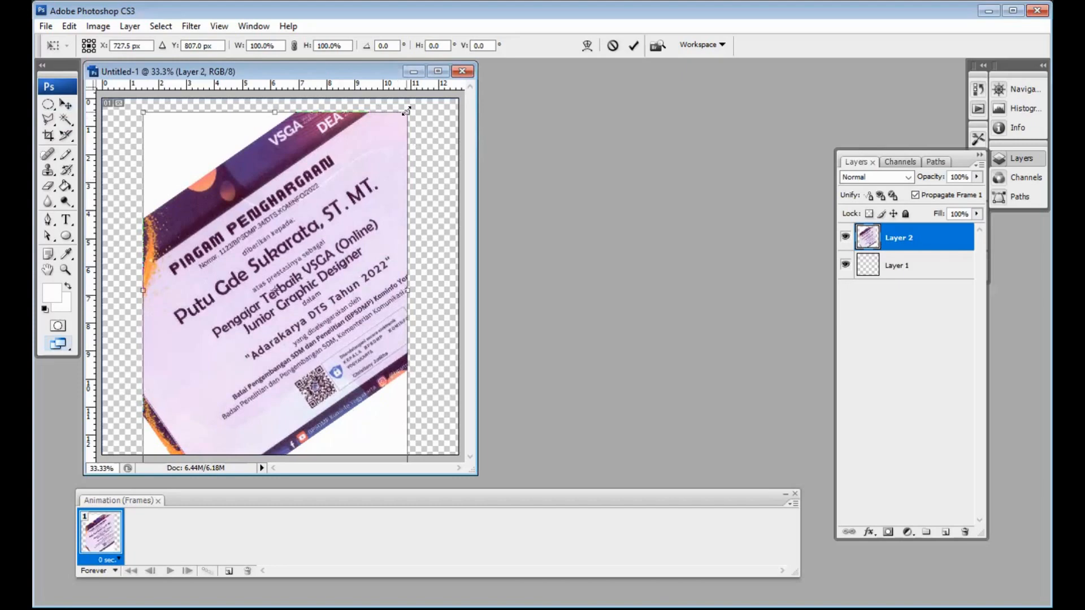
drag(406, 110, 388, 138)
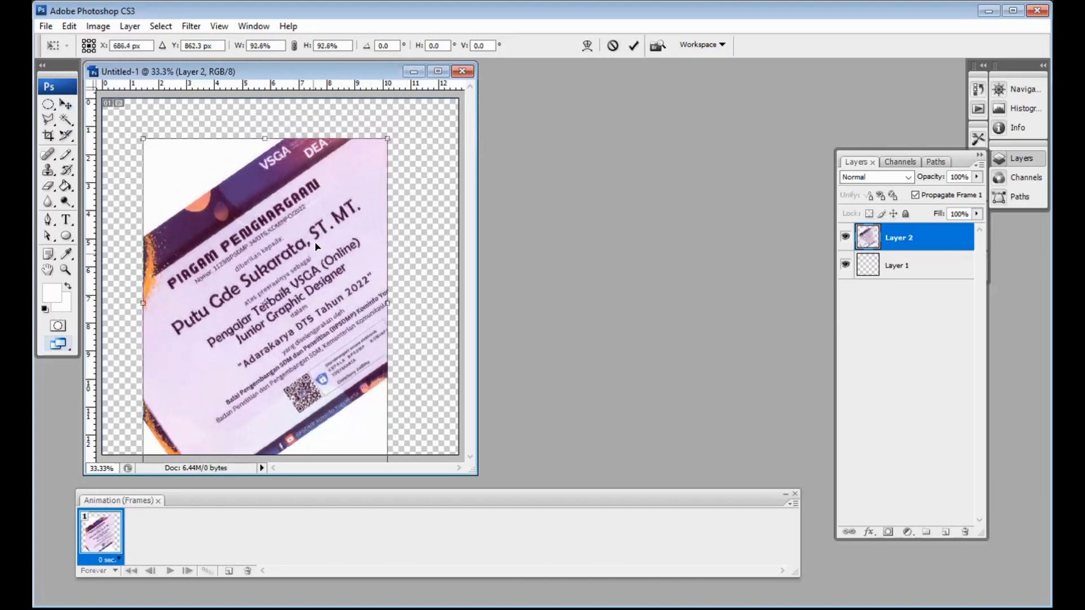
drag(316, 244, 330, 224)
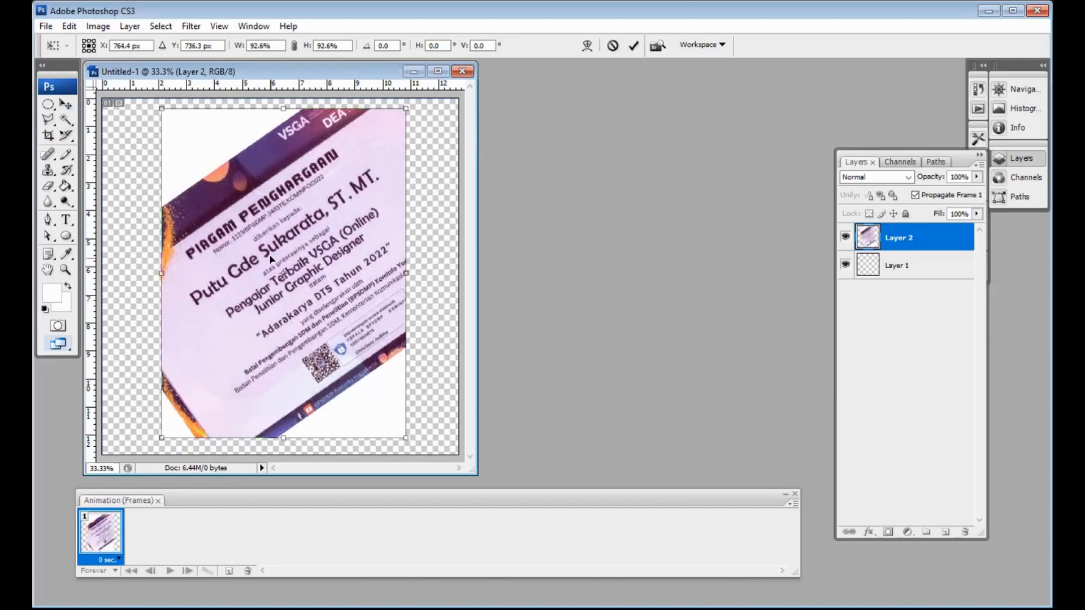
key(Return)
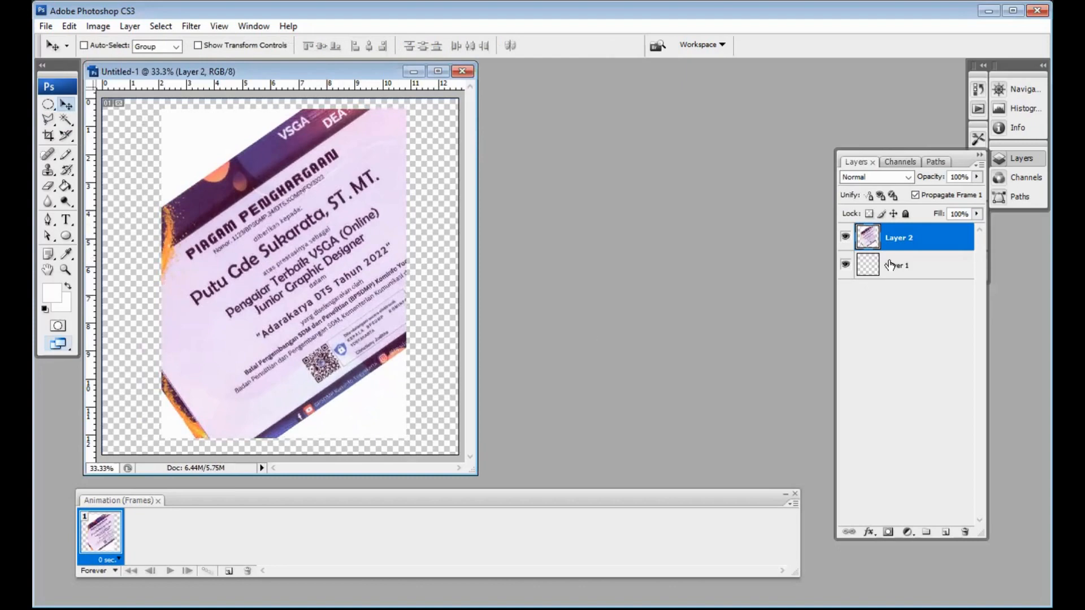
Step: Fill Layer 1 beneath the certificate image with the white foreground color using the Paint Bucket
key(alt+bracketleft)
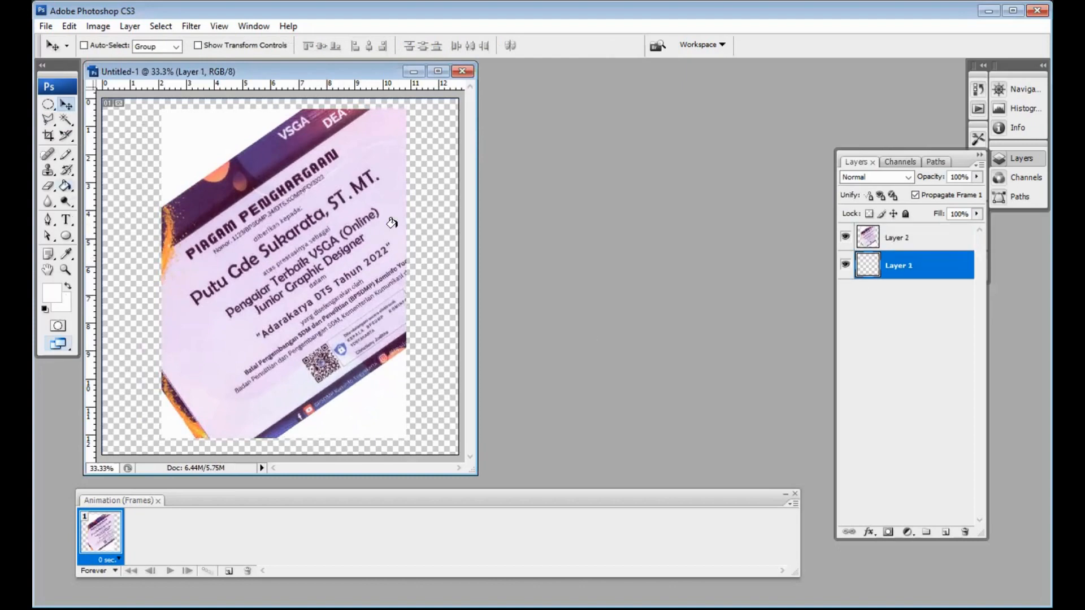
key(g)
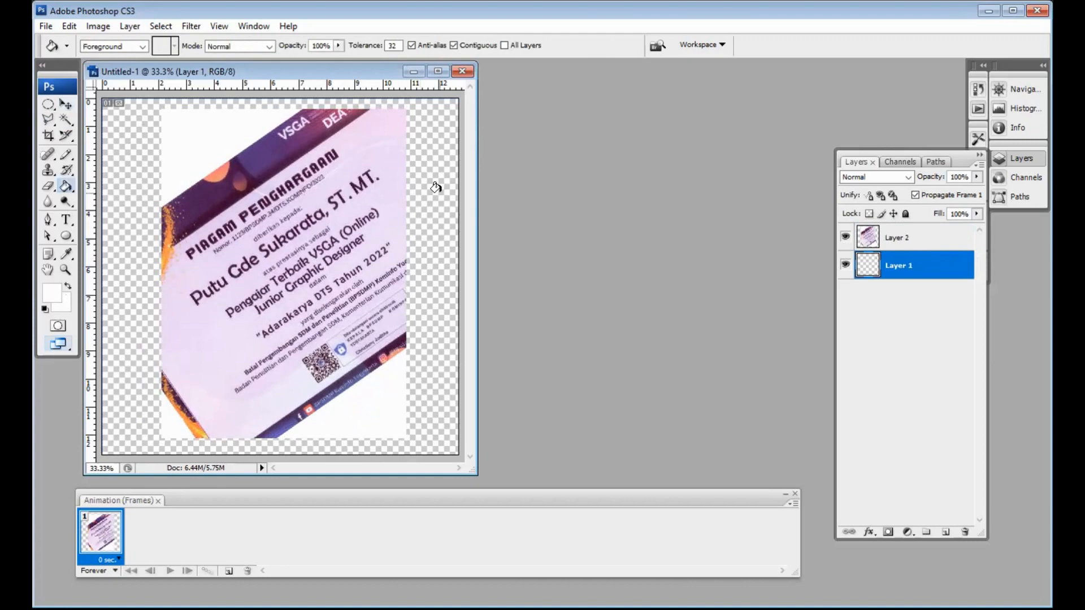
click(435, 187)
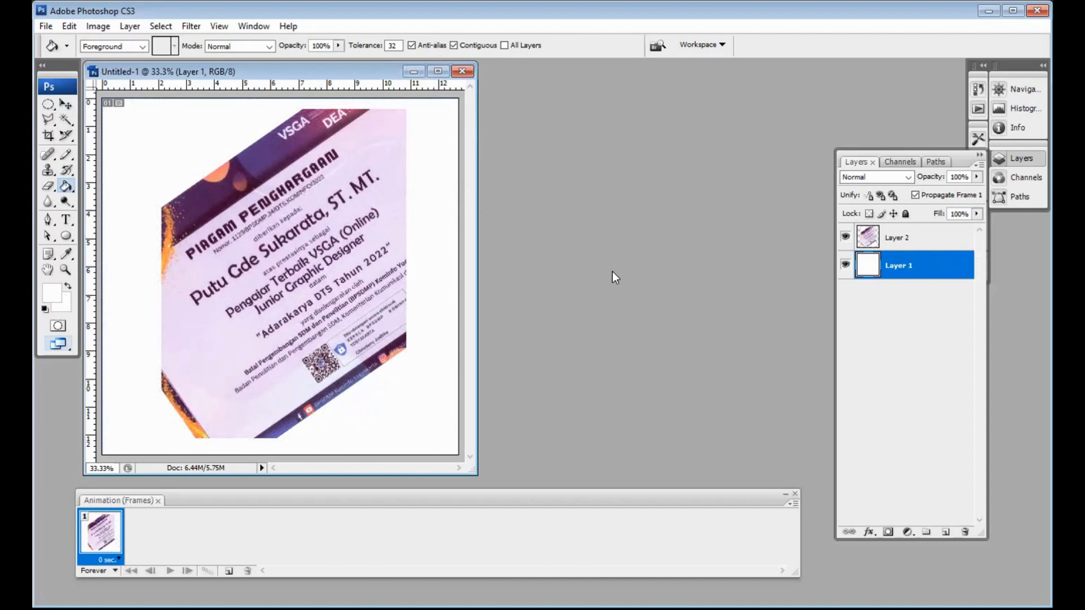
Step: Place a horizontal and a vertical guide through the canvas centre, using the transform box of Layer 1 as reference
key(ctrl+t)
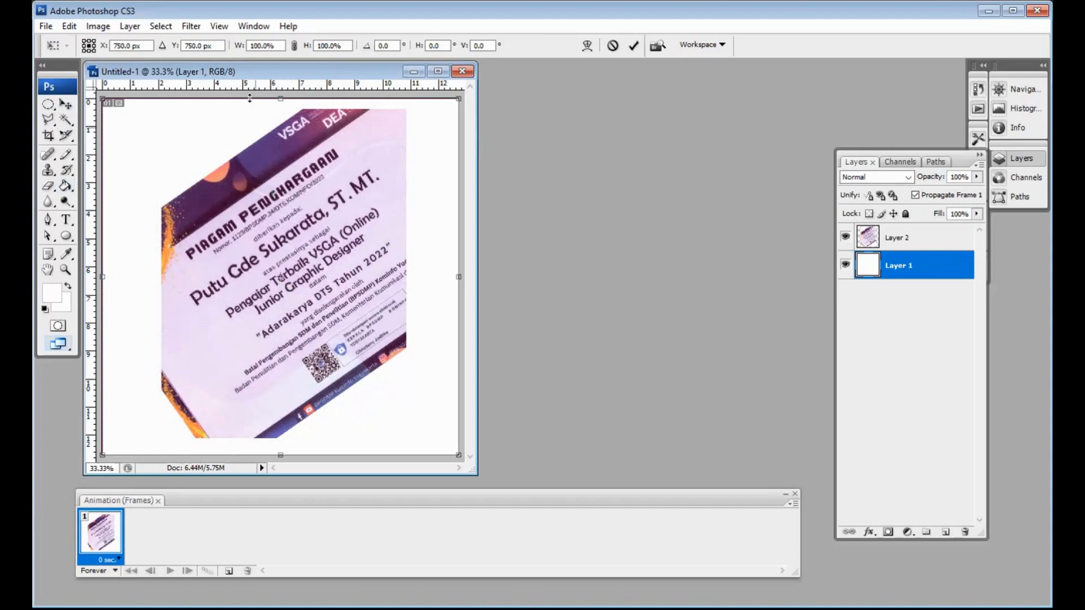
drag(247, 87, 264, 274)
drag(92, 330, 280, 295)
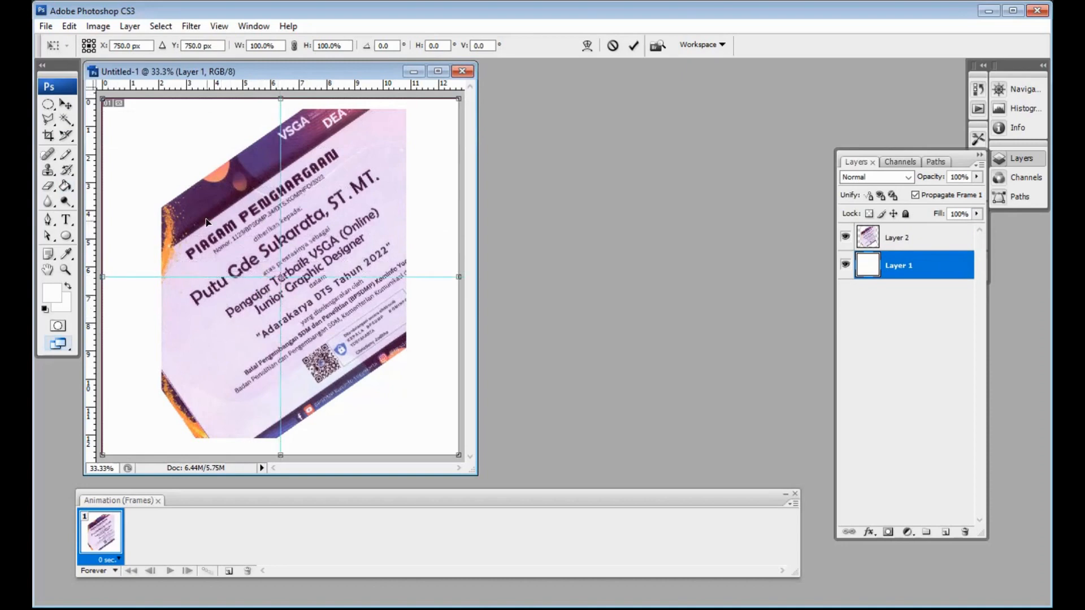
click(64, 102)
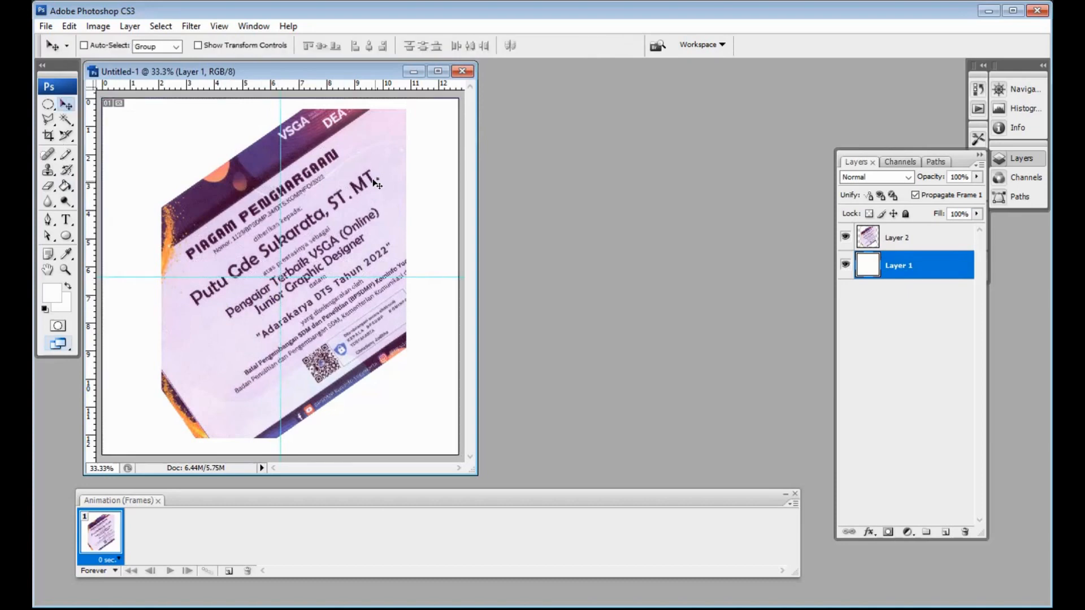
Step: Move the certificate image on Layer 2 so its centre snaps to the guide intersection at X 750 px, Y 750 px, and apply the transformation
click(922, 239)
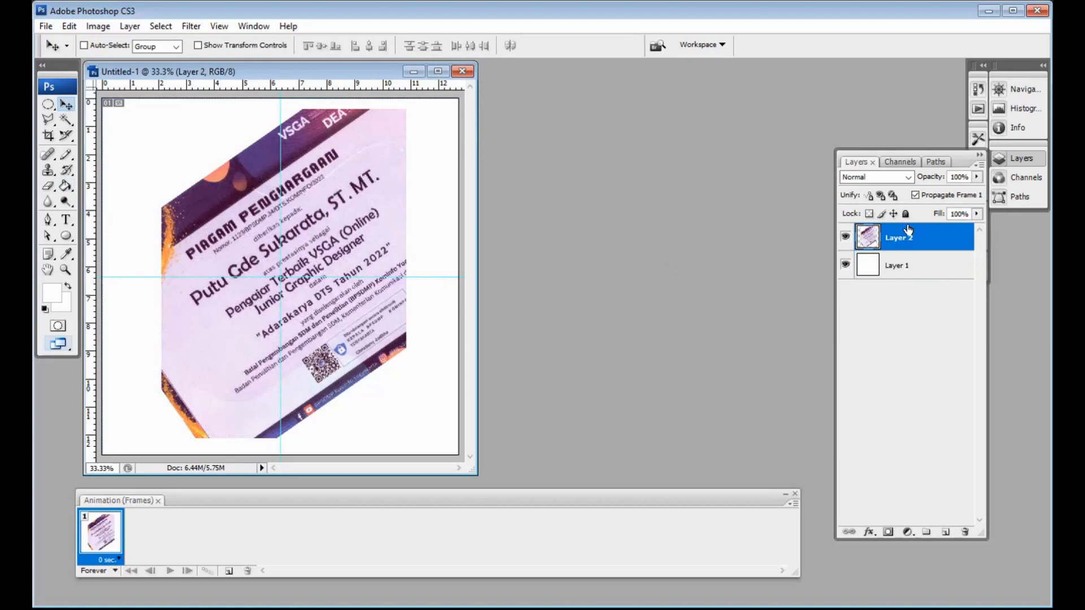
key(ctrl+t)
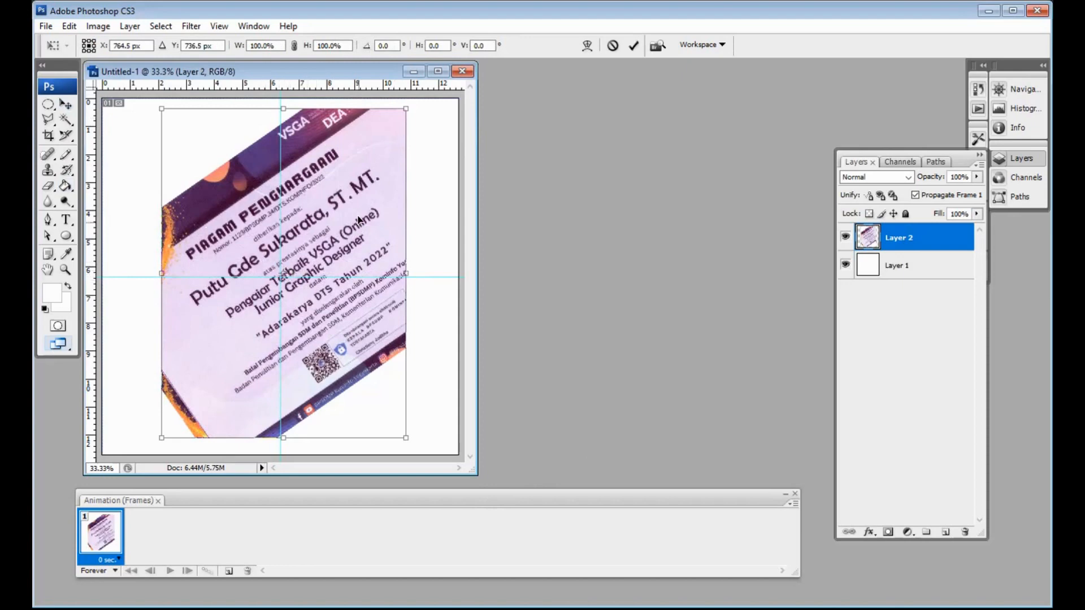
drag(358, 220, 356, 223)
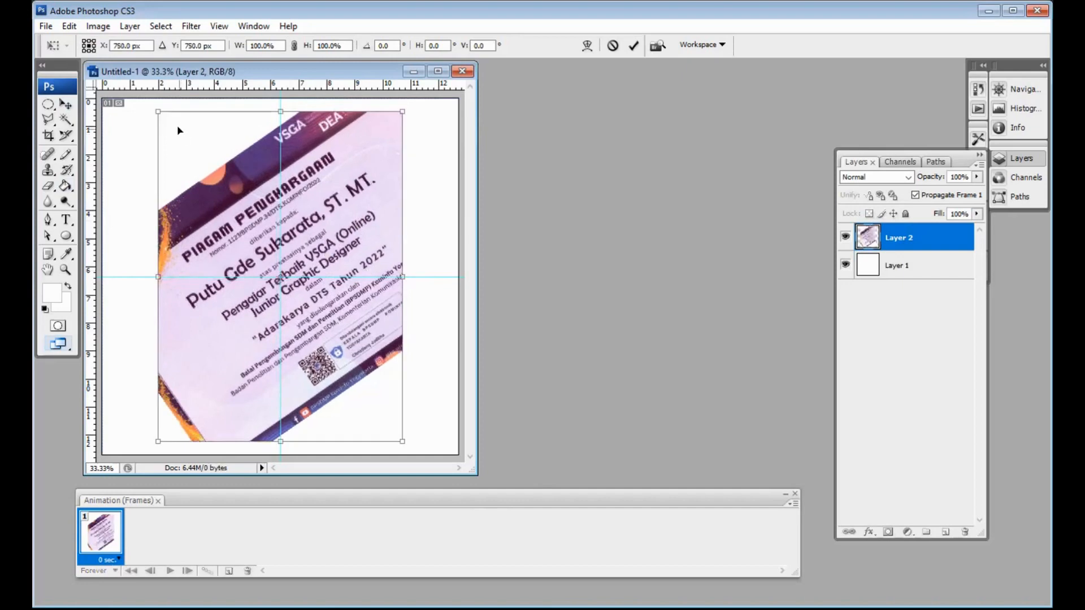
click(218, 27)
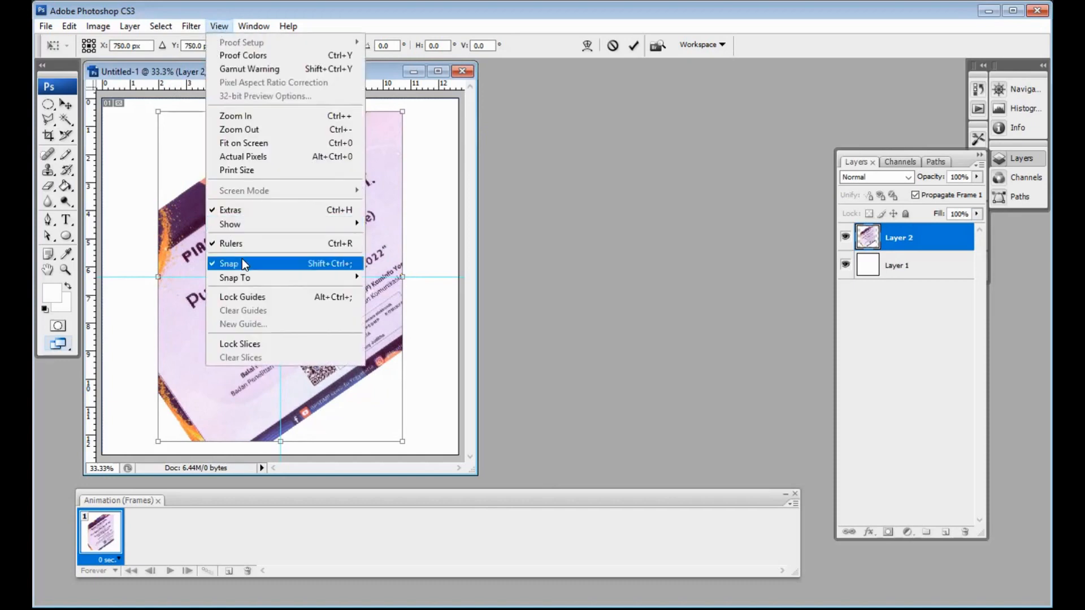
mouse_move(247, 275)
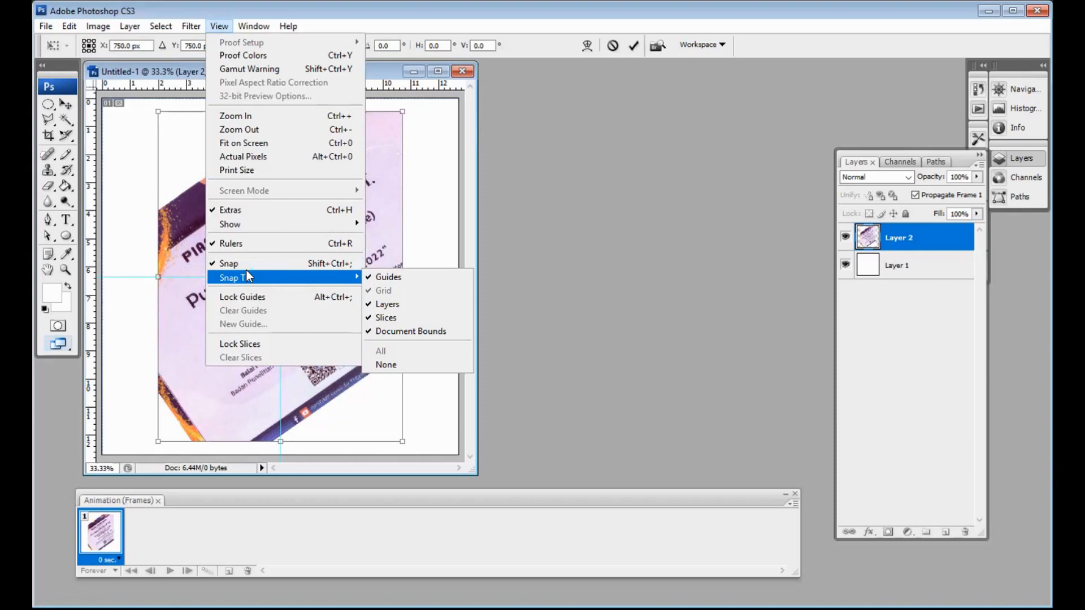
click(592, 227)
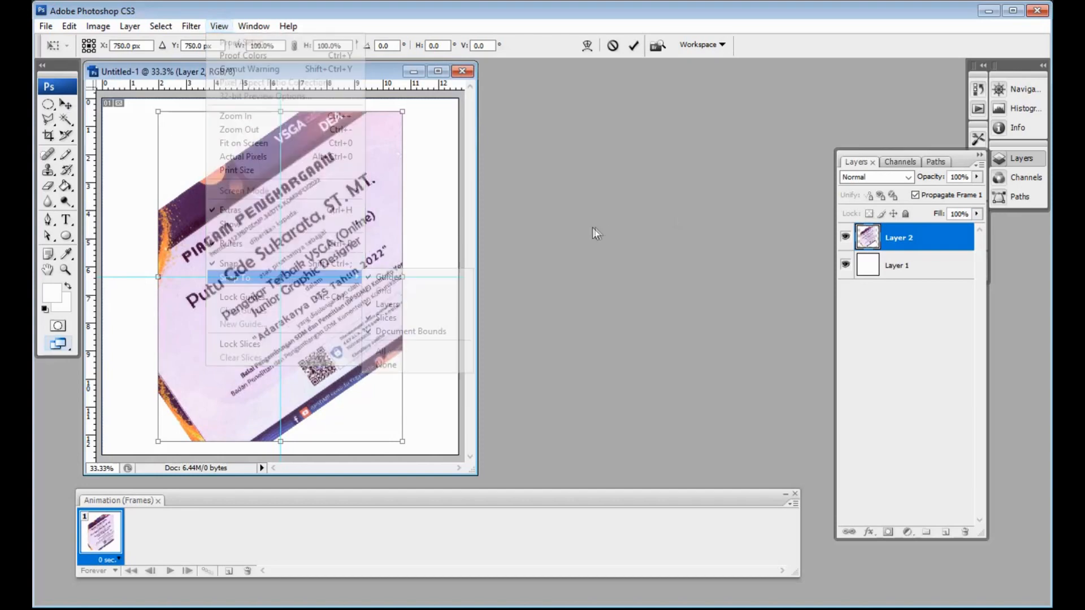
click(62, 102)
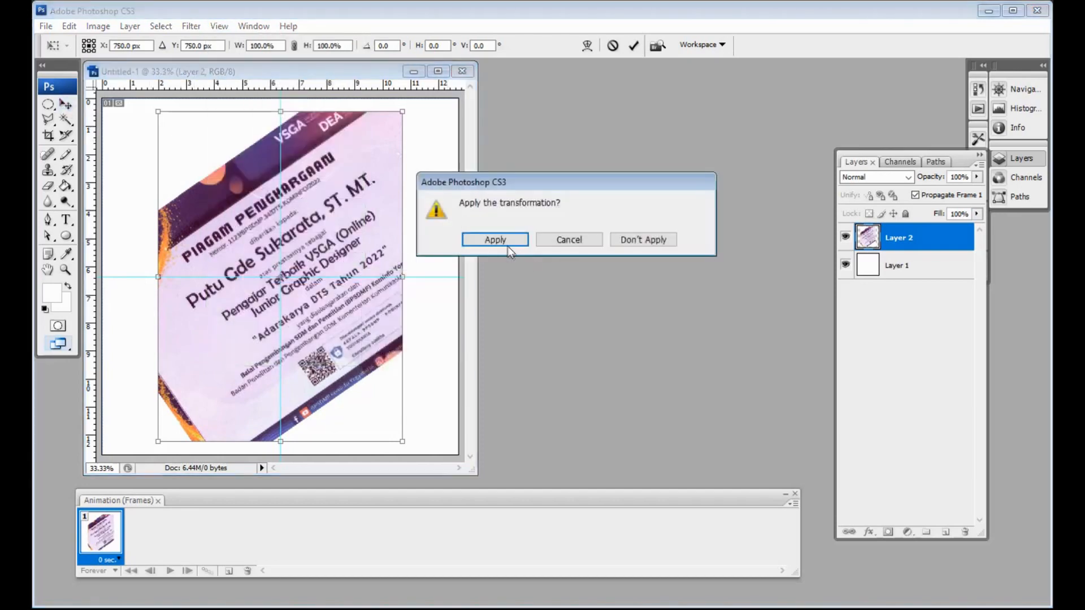
click(504, 242)
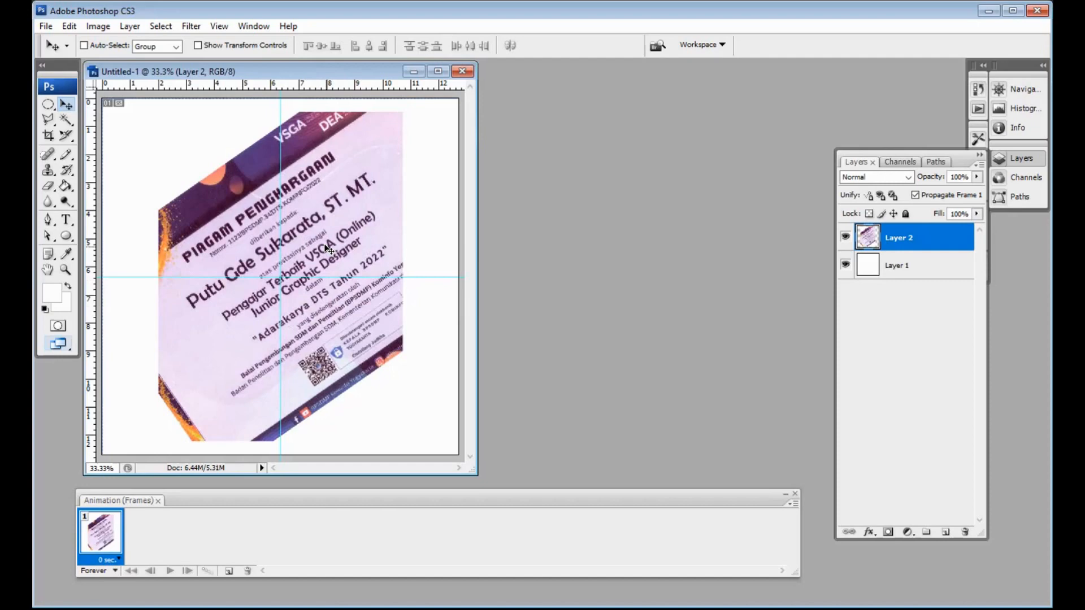
Step: Change the ruler units to pixels and widen the document window so the whole canvas has space around it
right_click(349, 86)
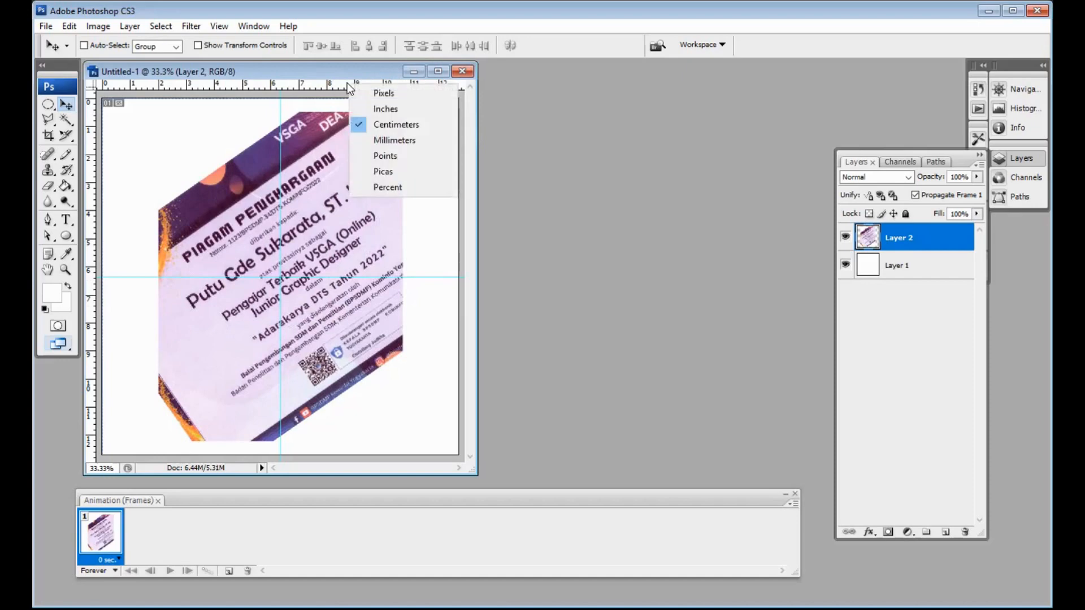
click(376, 92)
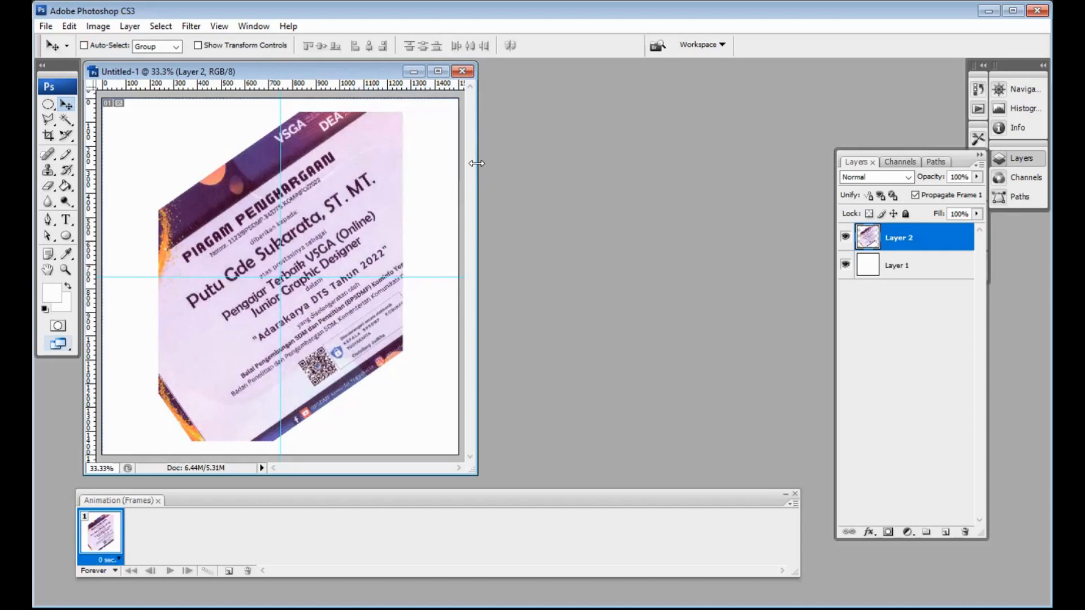
drag(477, 163, 537, 161)
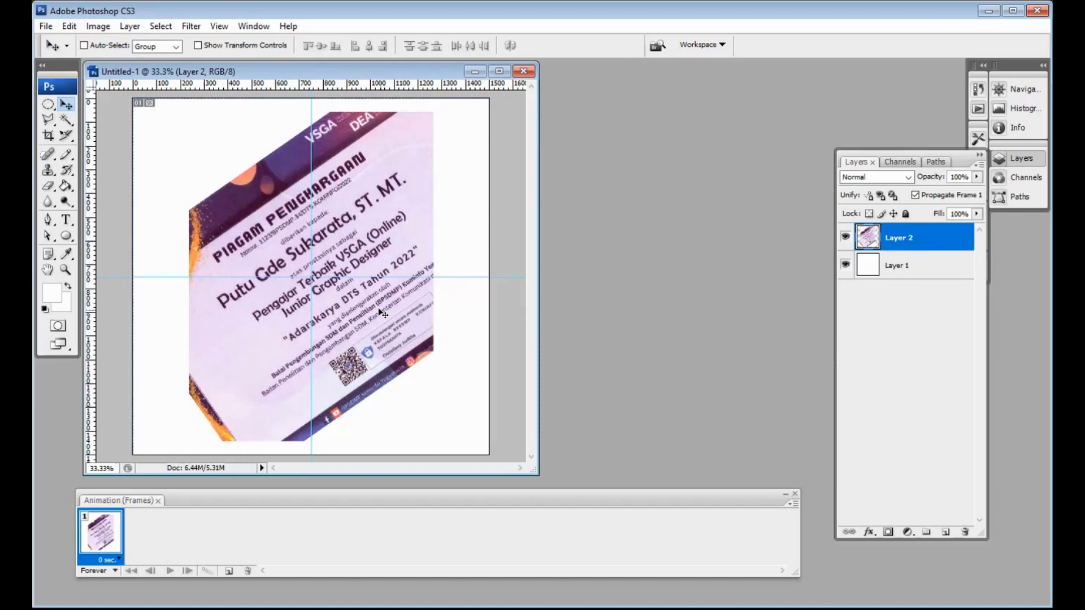
Step: Open the Divide Slice options for the full-canvas slice with the Slice Select Tool and turn off both the horizontal and vertical divisions
click(72, 141)
click(72, 142)
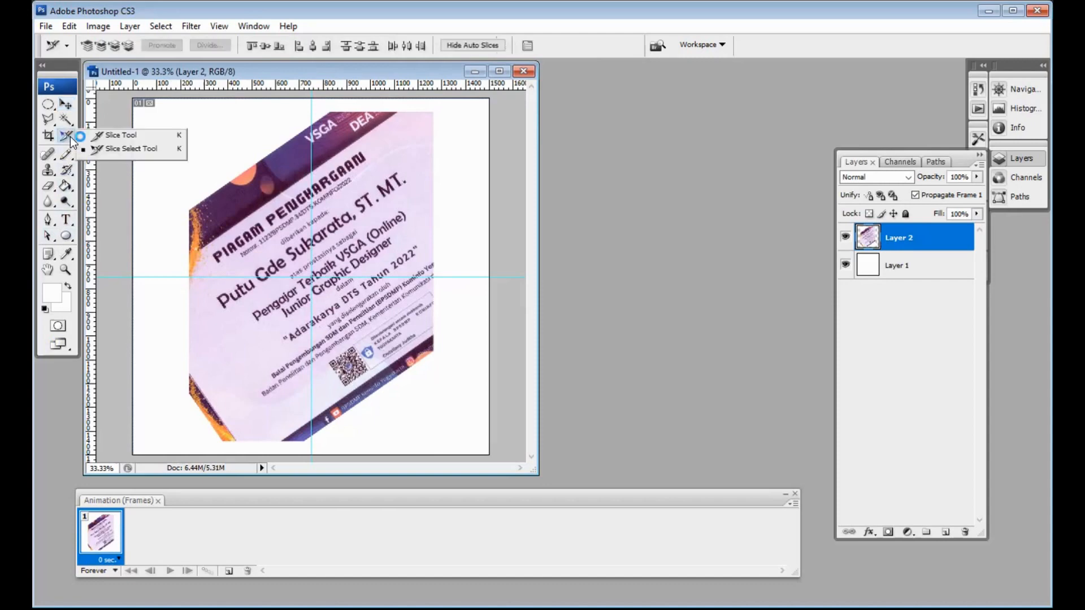
click(117, 148)
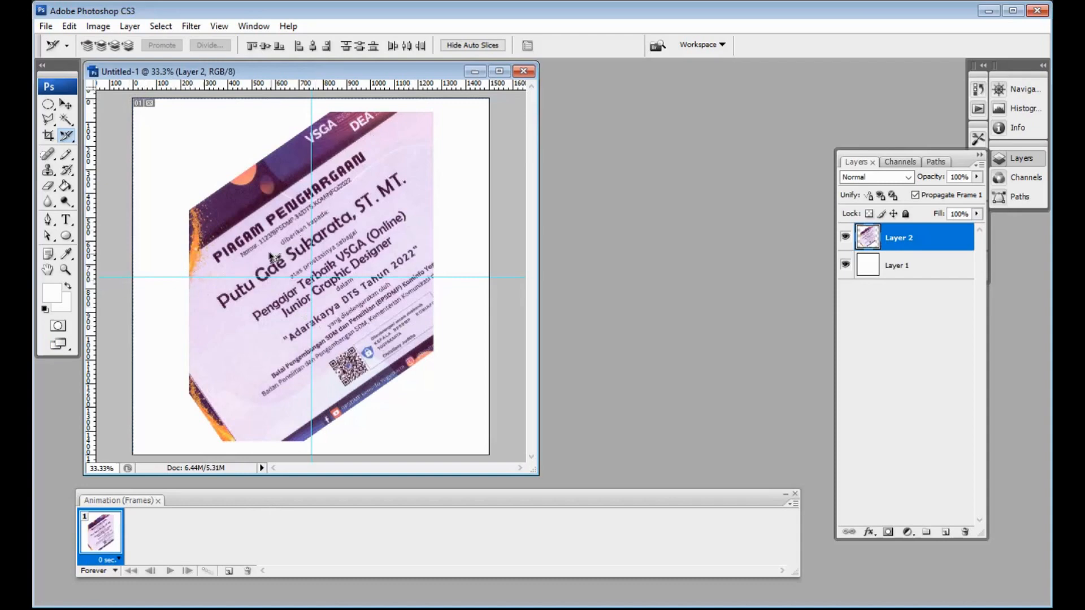
right_click(148, 103)
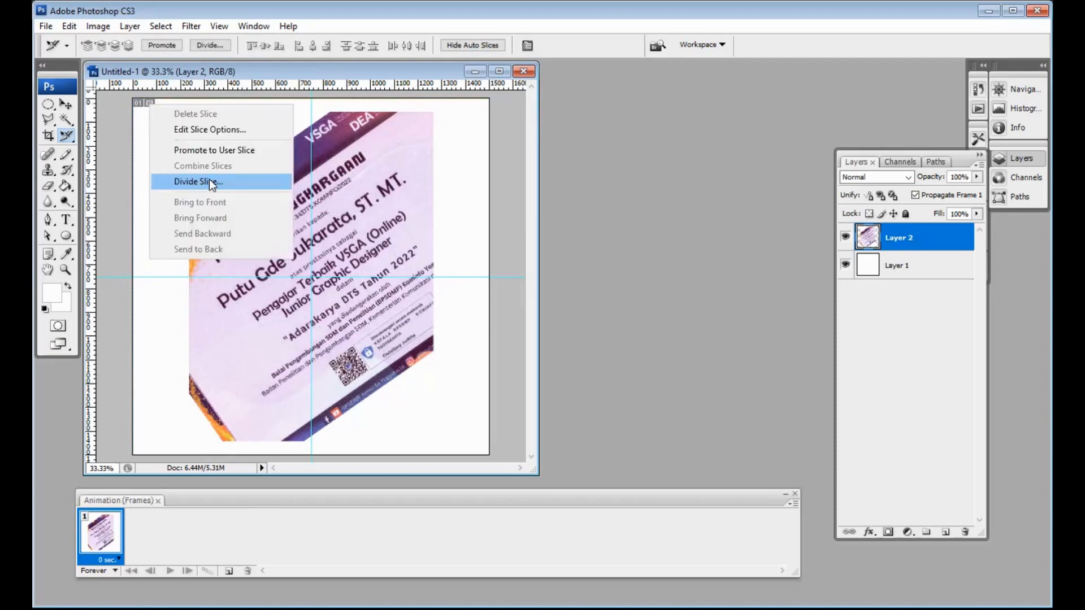
click(209, 178)
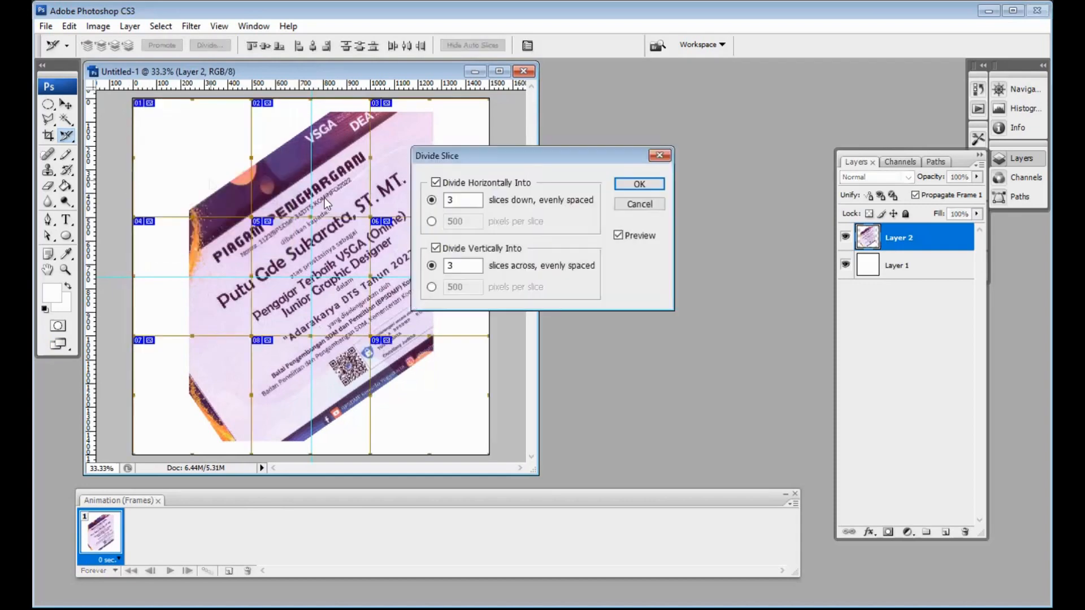
click(436, 182)
click(432, 265)
click(448, 248)
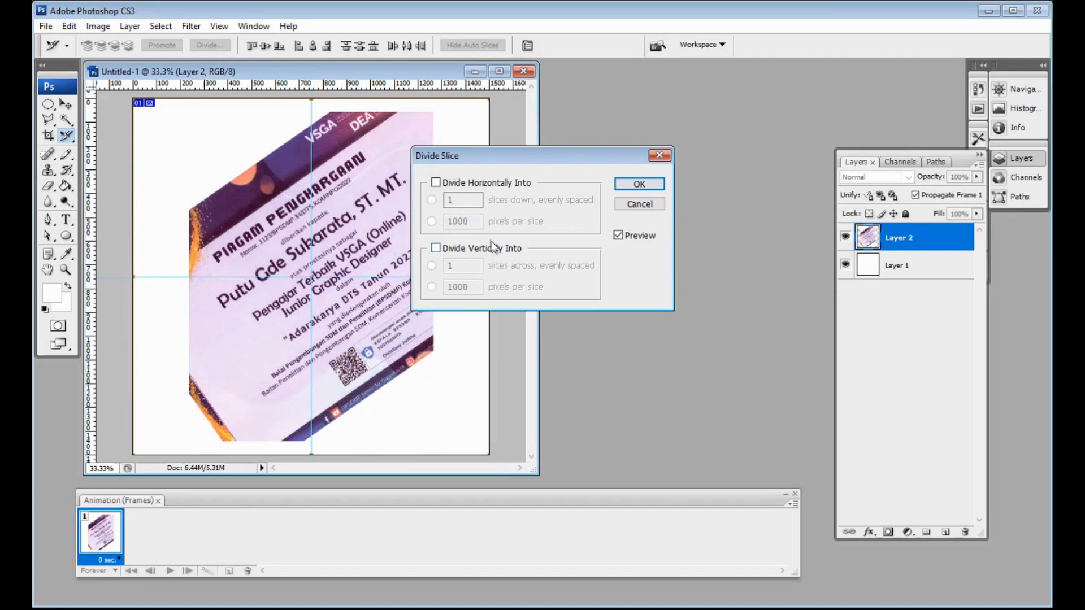
Step: Divide the full-canvas slice horizontally into 3 evenly spaced slices down and vertically into 3 evenly spaced slices across
click(436, 183)
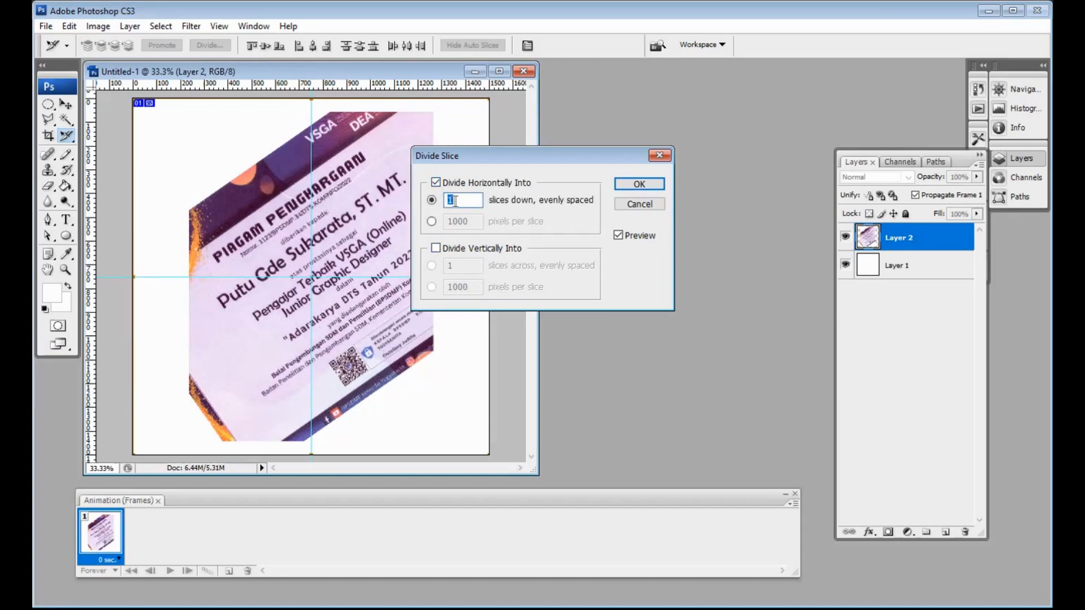
click(461, 199)
drag(456, 200, 442, 203)
text(3)
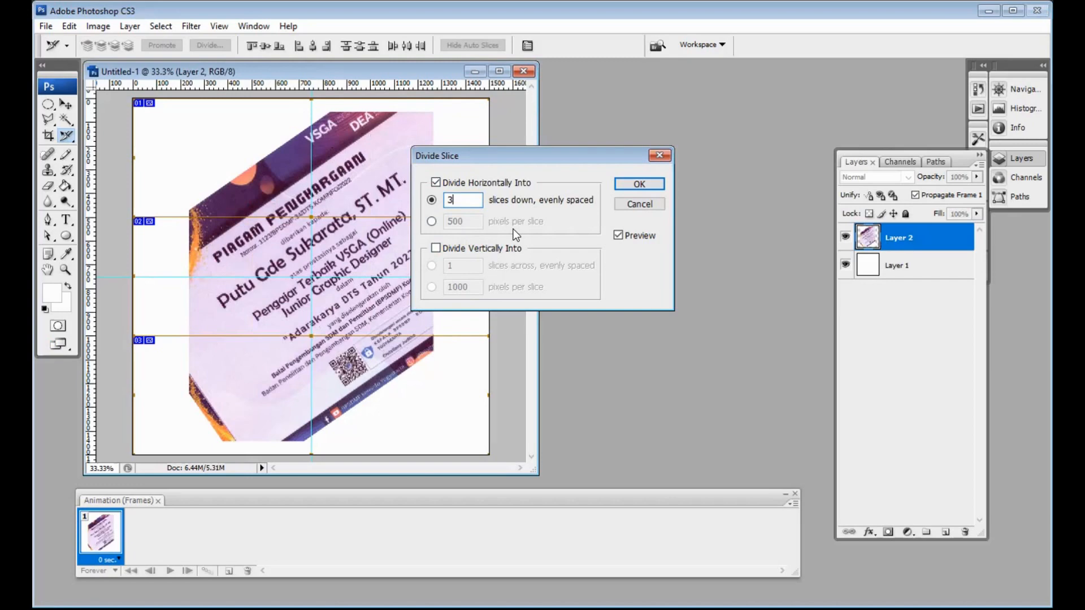
click(436, 249)
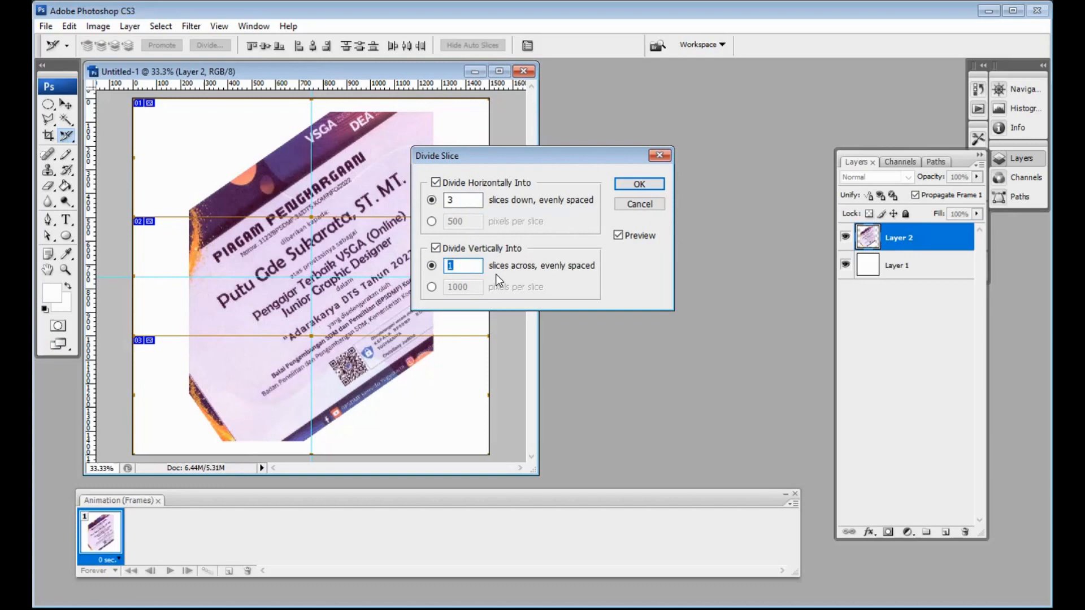
text(3)
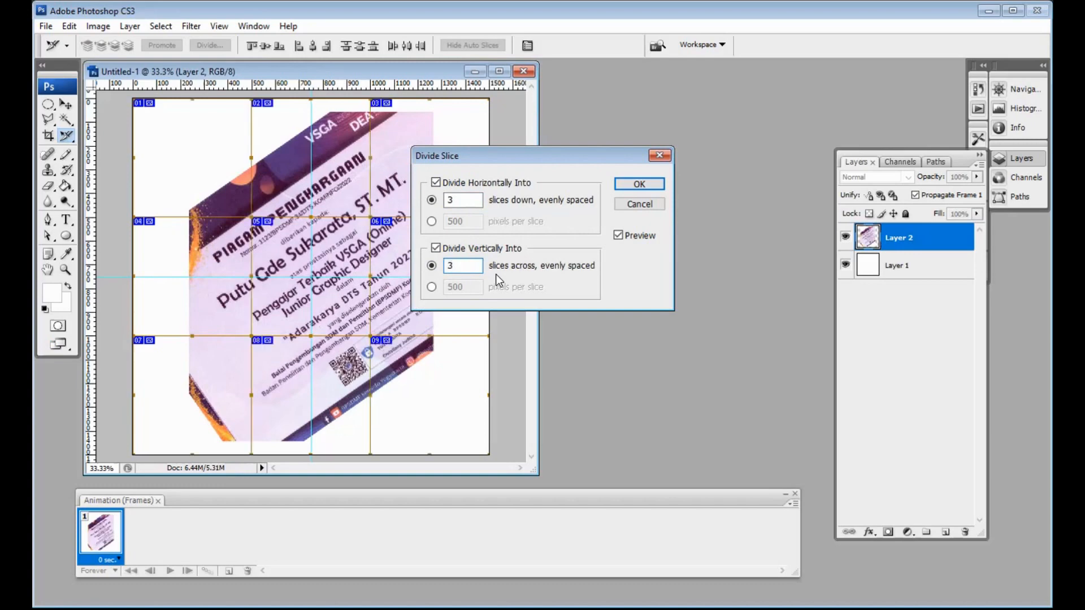
drag(519, 154, 652, 139)
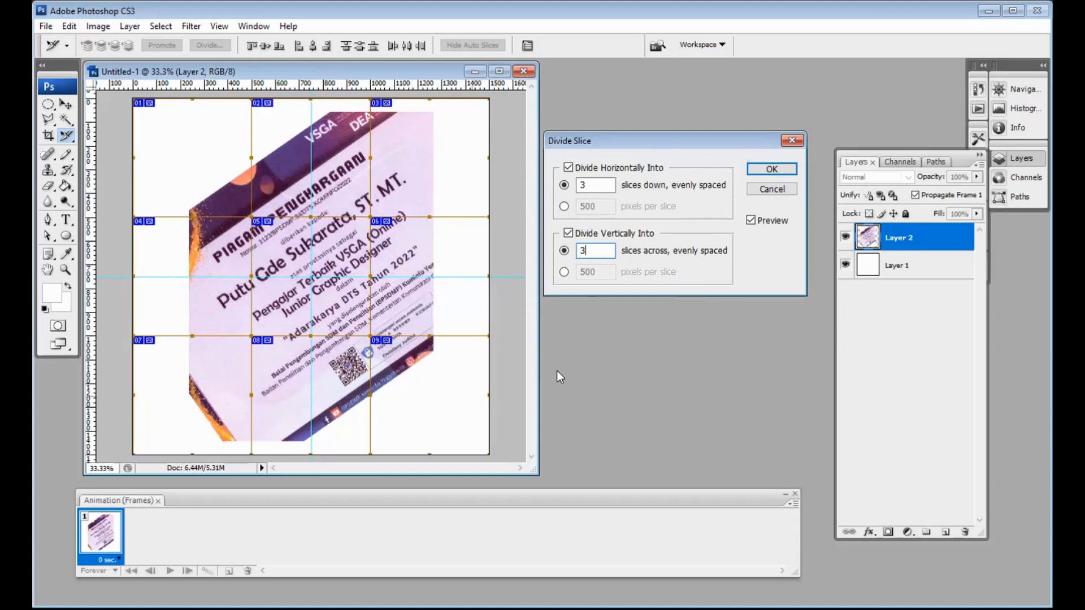
click(768, 170)
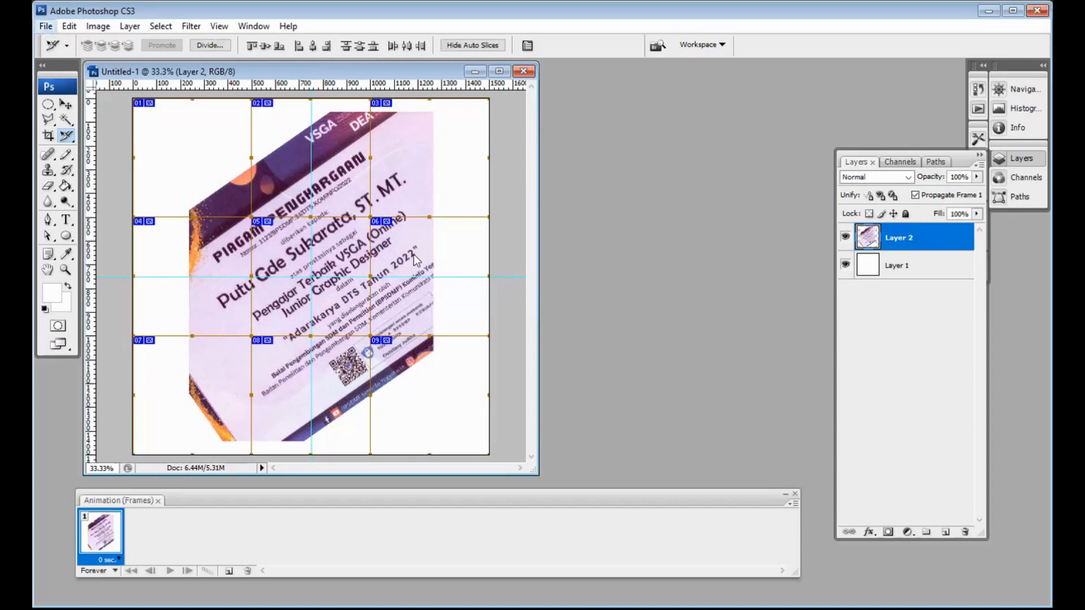
Step: Save the sliced document in Photoshop format as IG_9_slices in the Instagram folder, accepting the format options
key(ctrl+s)
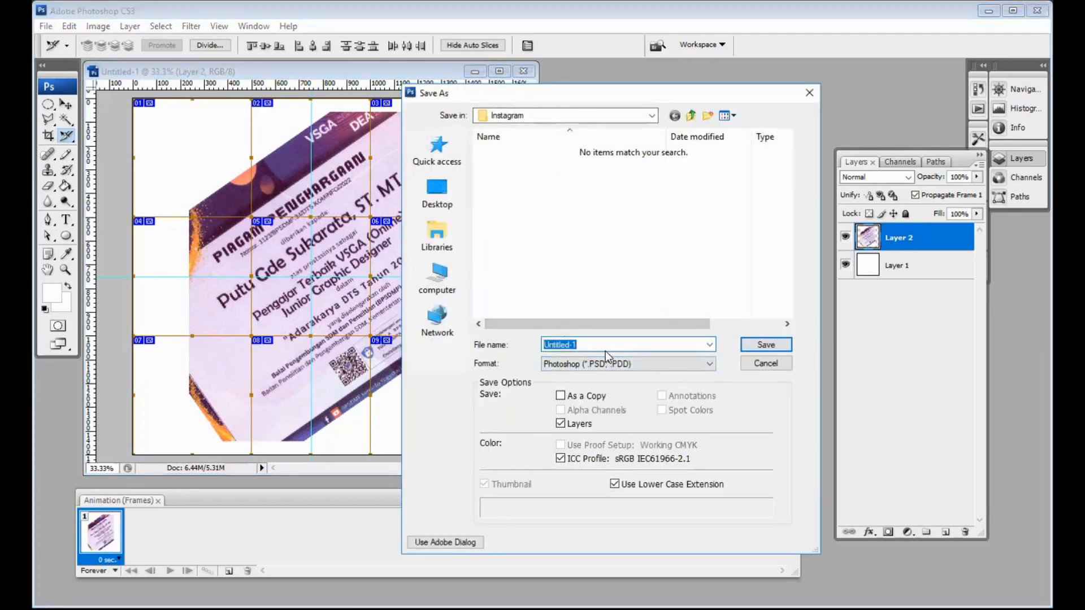
text(IG)
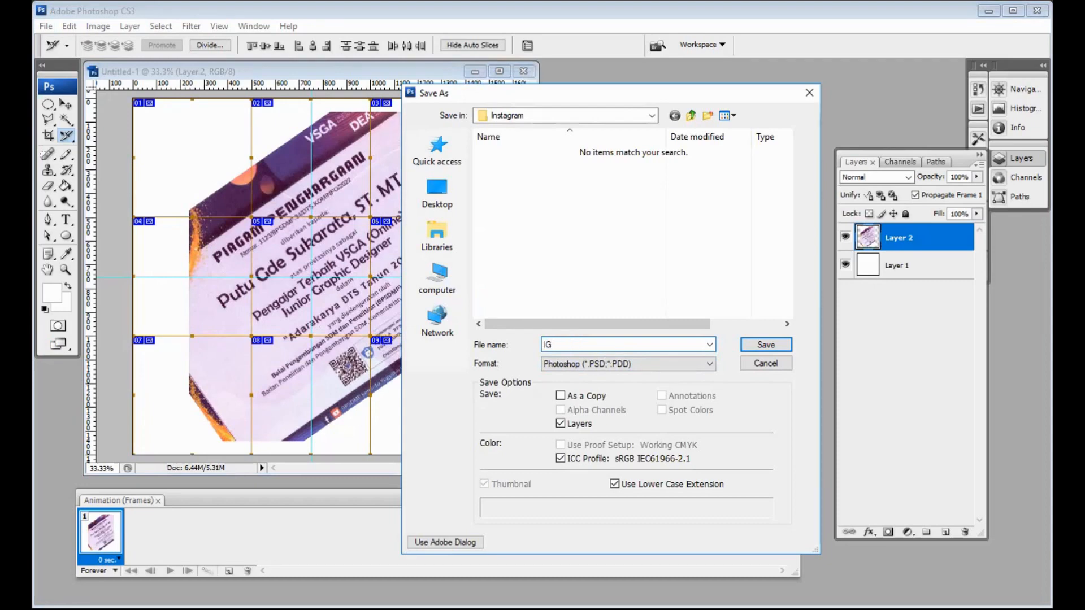
text(_9_sli)
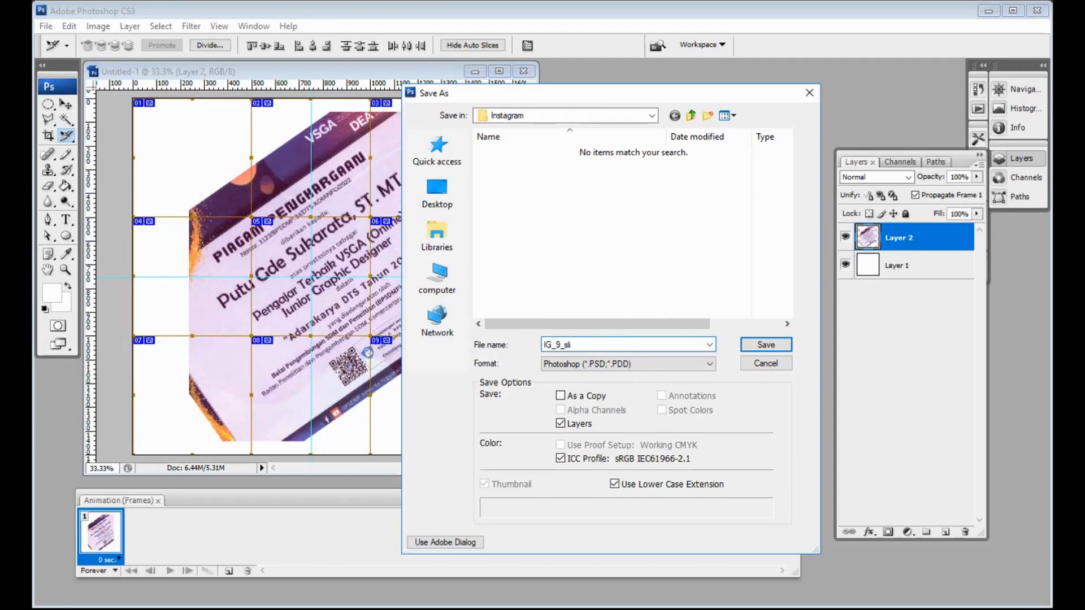
text(ces)
click(746, 347)
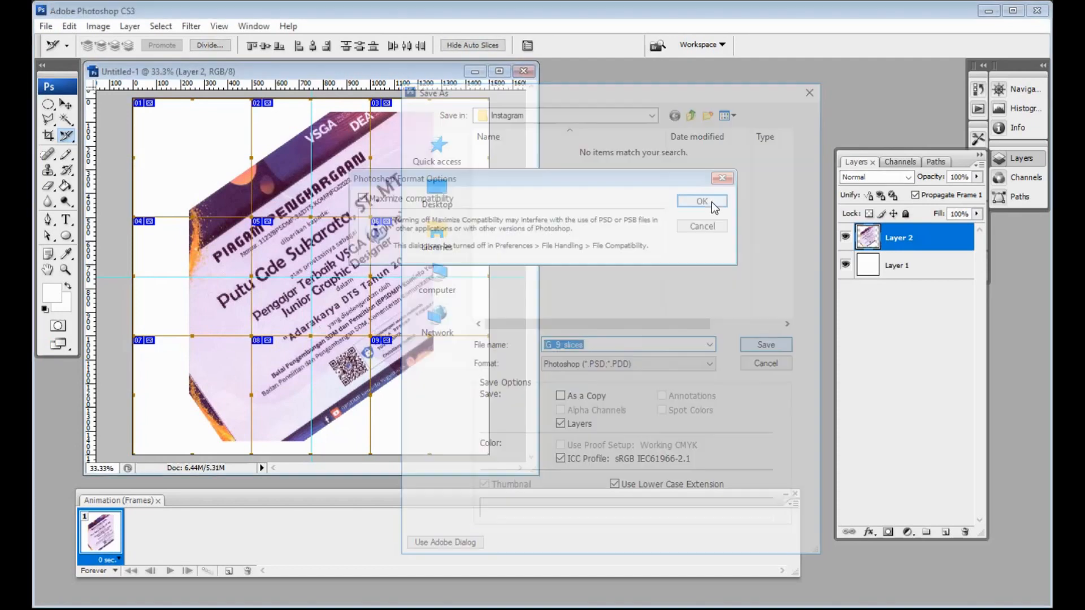
click(709, 205)
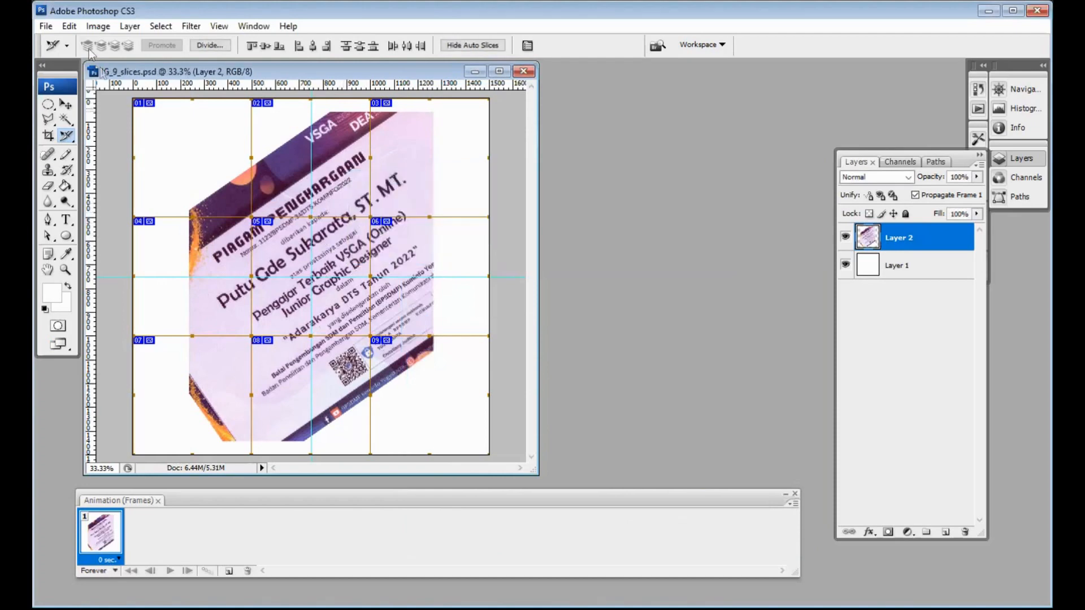
Step: Open the document in Save For Web & Devices and set the optimization format to JPEG with quality 100
click(47, 26)
key(ctrl+alt+shift+s)
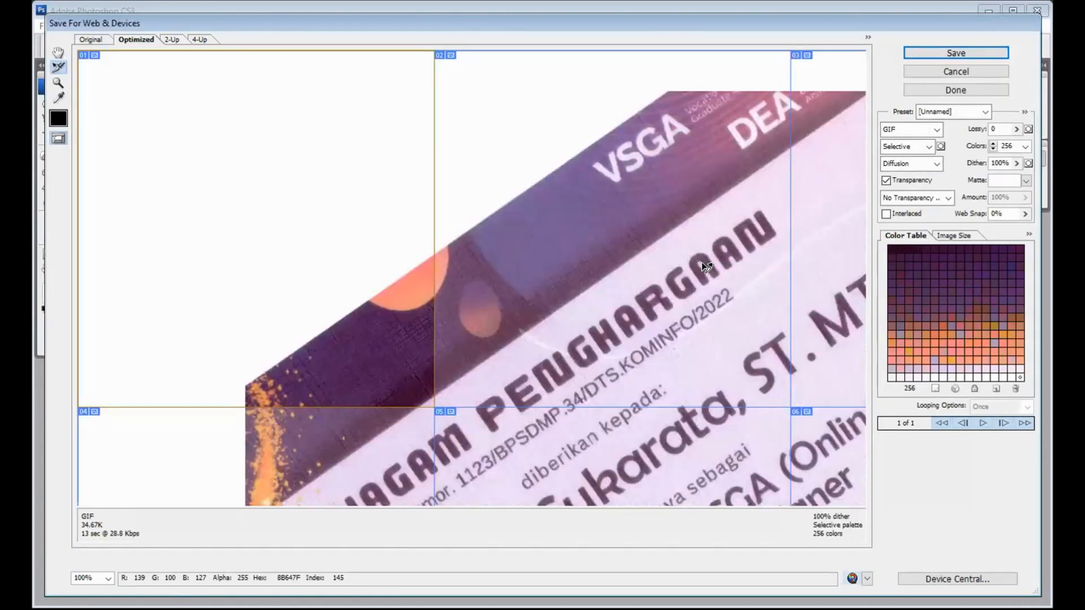
click(935, 130)
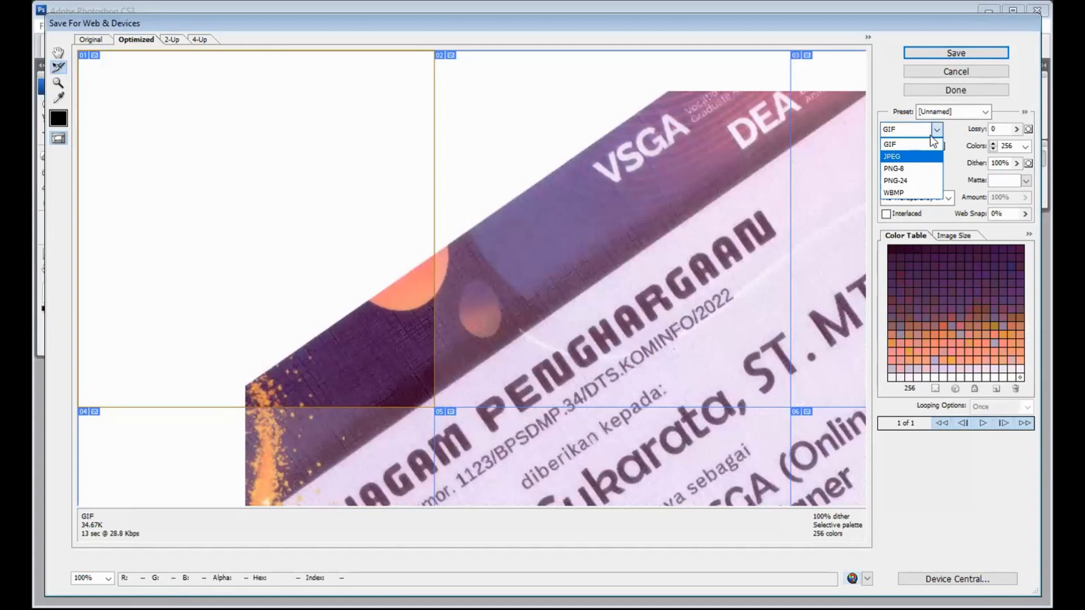
click(919, 156)
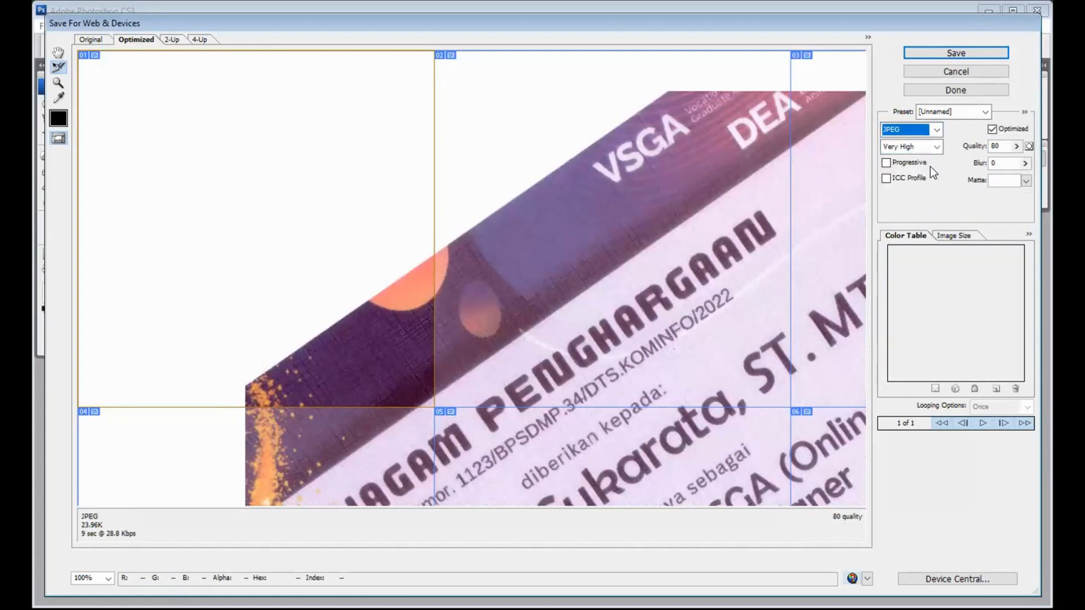
click(1016, 145)
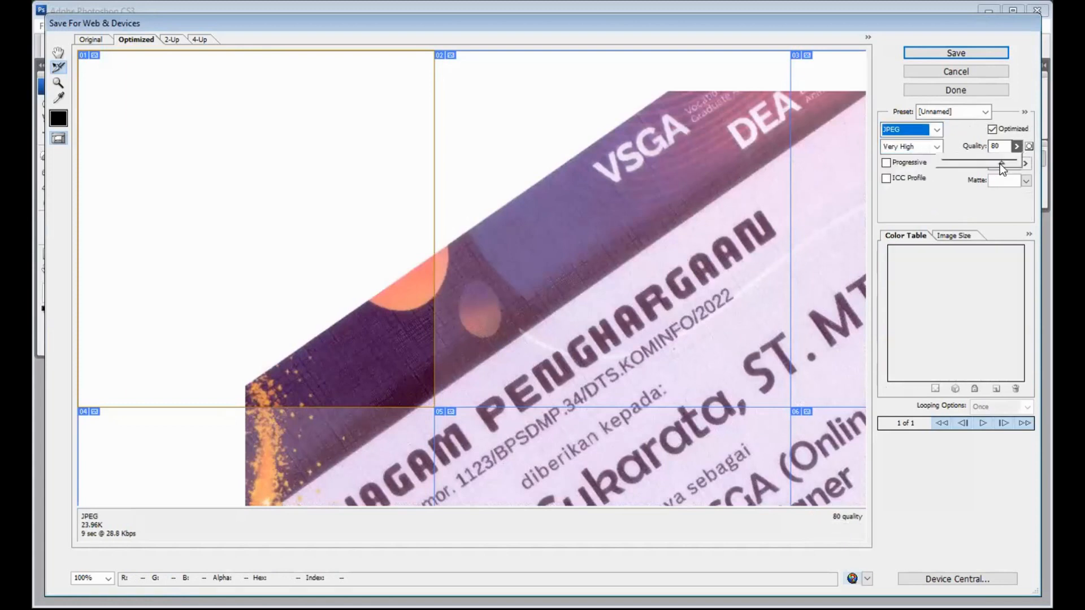
click(1016, 162)
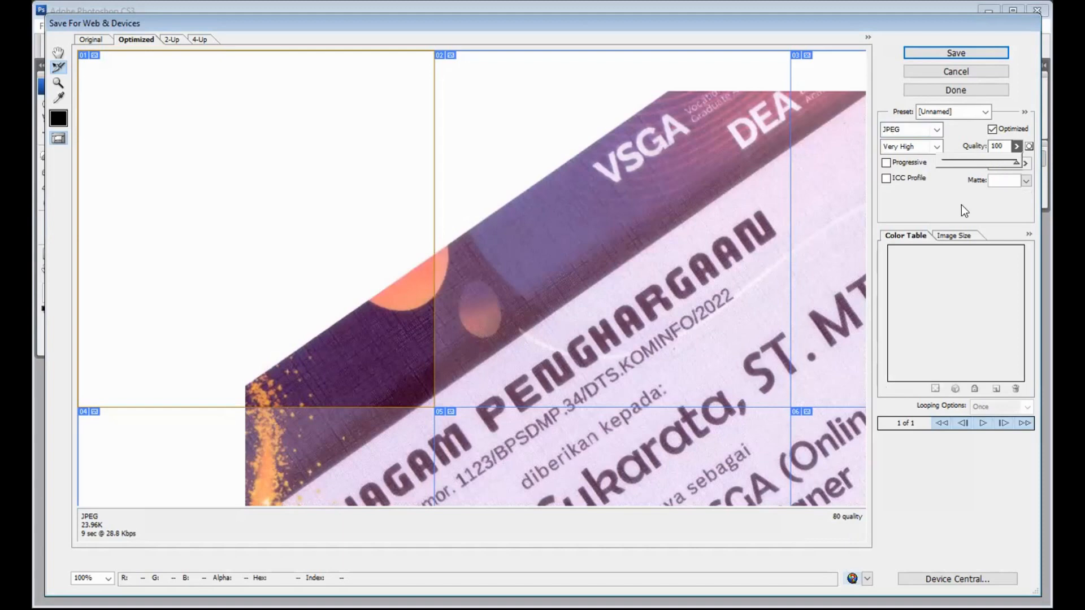
click(936, 198)
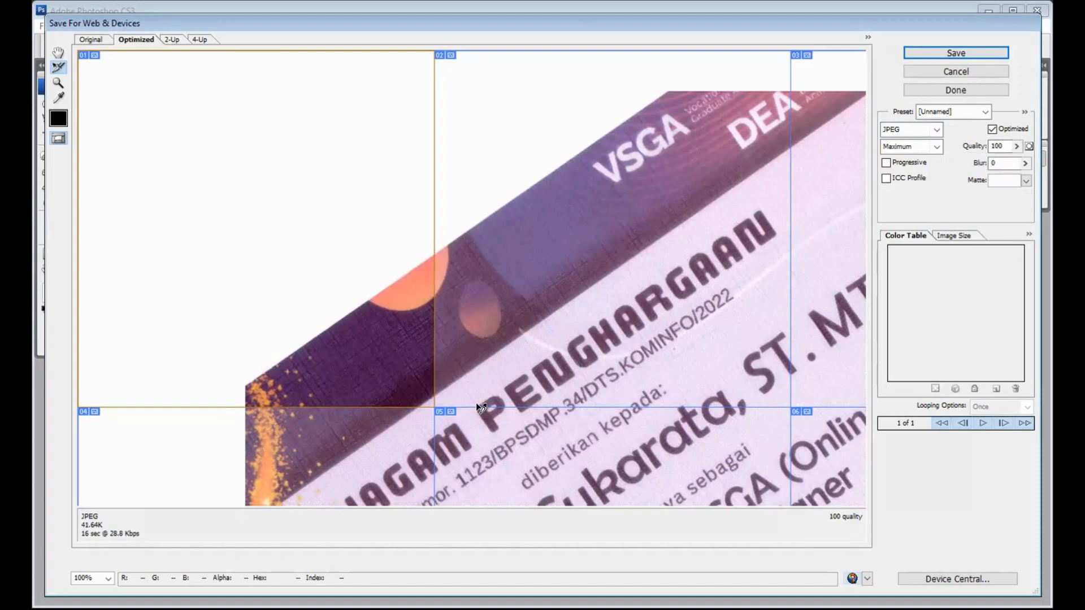
Step: Start saving the optimized slices and browse to the Instagram folder on drive Data_anak2 (H:)
click(961, 54)
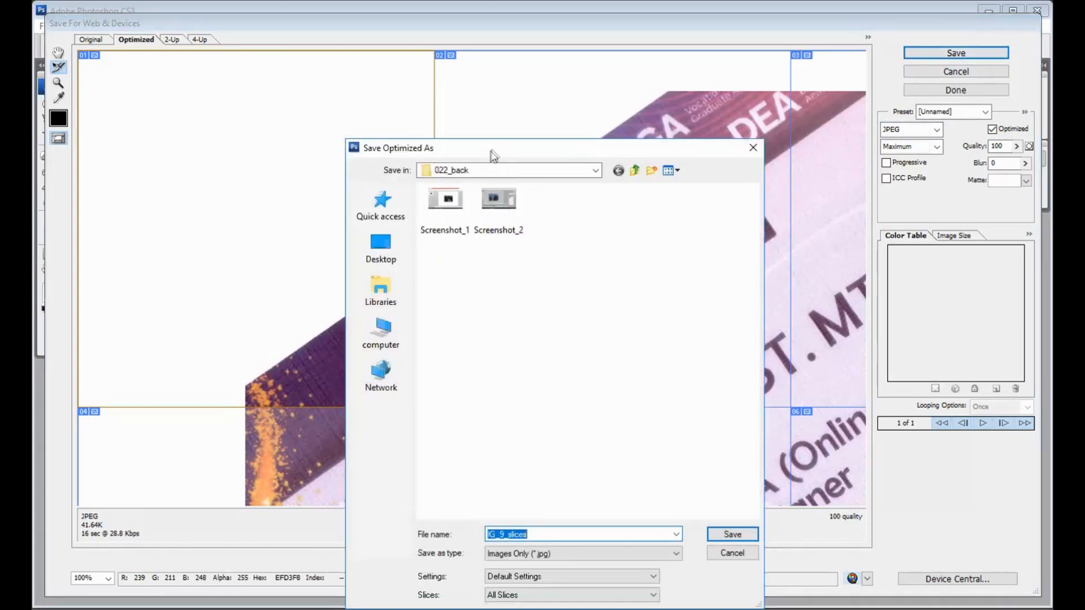
click(397, 338)
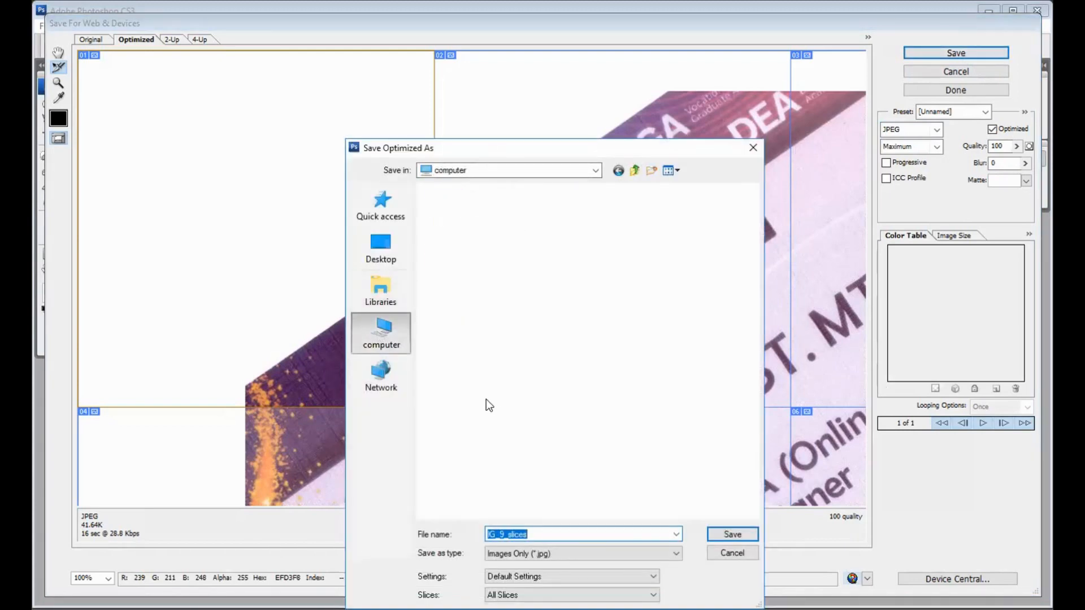
click(491, 421)
double_click(492, 420)
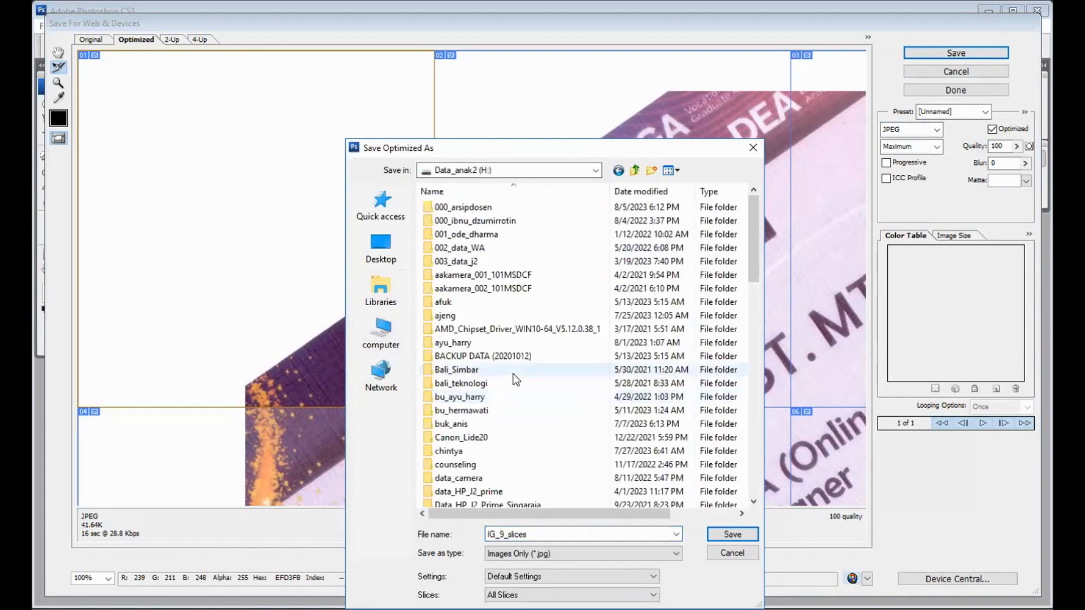
scroll(508, 395, down, 4)
scroll(515, 380, down, 3)
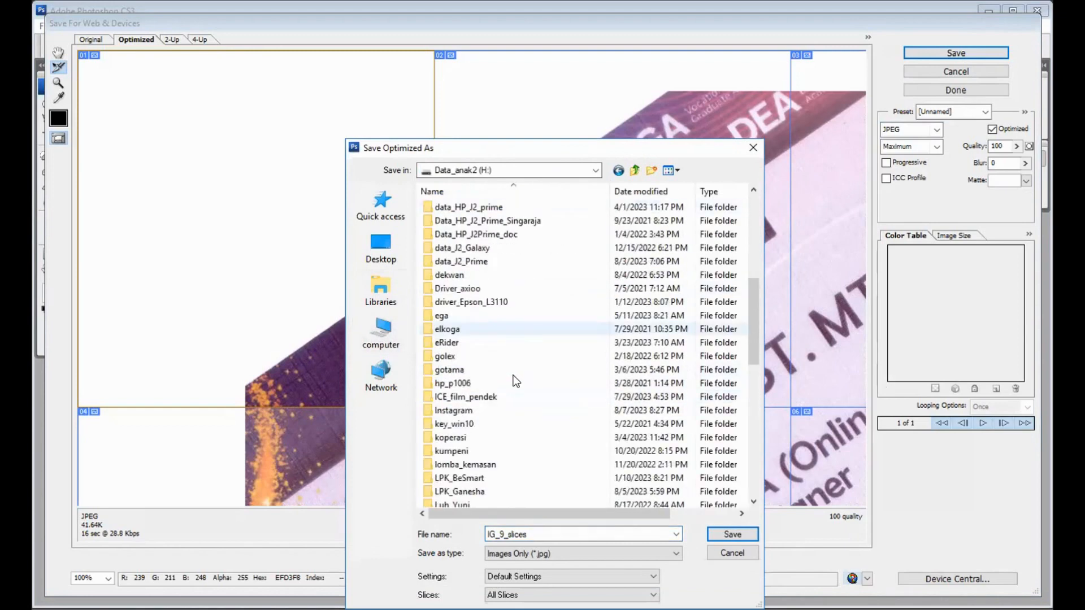
double_click(469, 412)
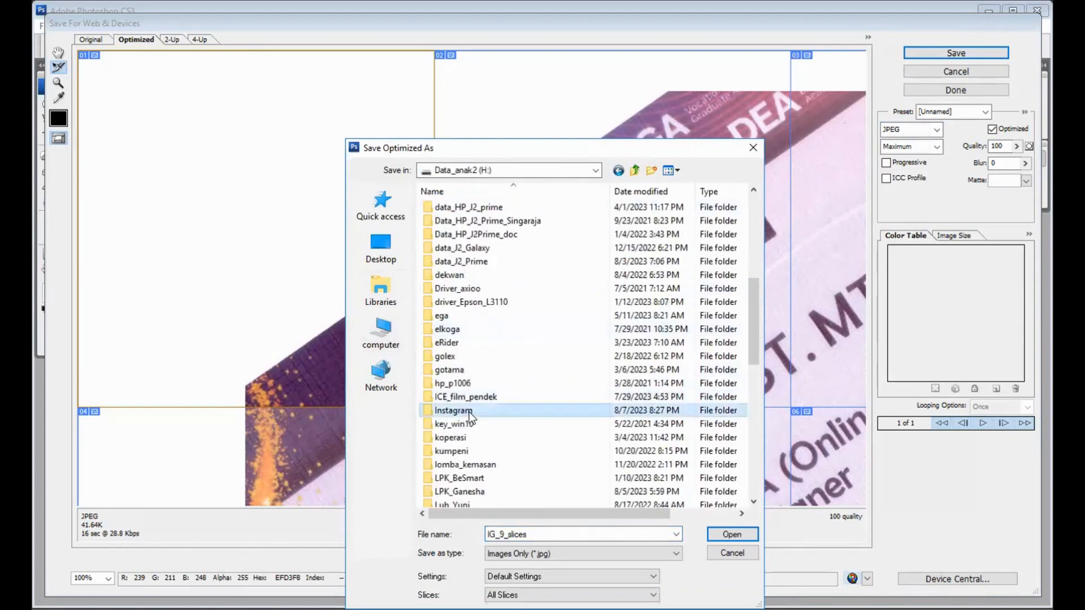
Step: Create a folder named 9slices inside the Instagram folder and open it as the save location
click(651, 171)
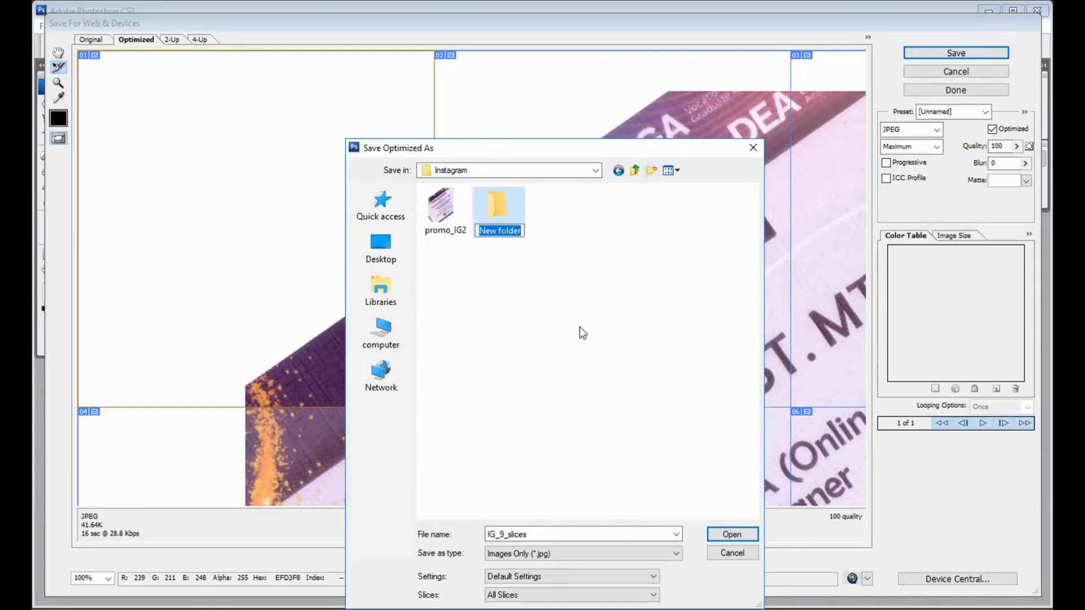
text(9)
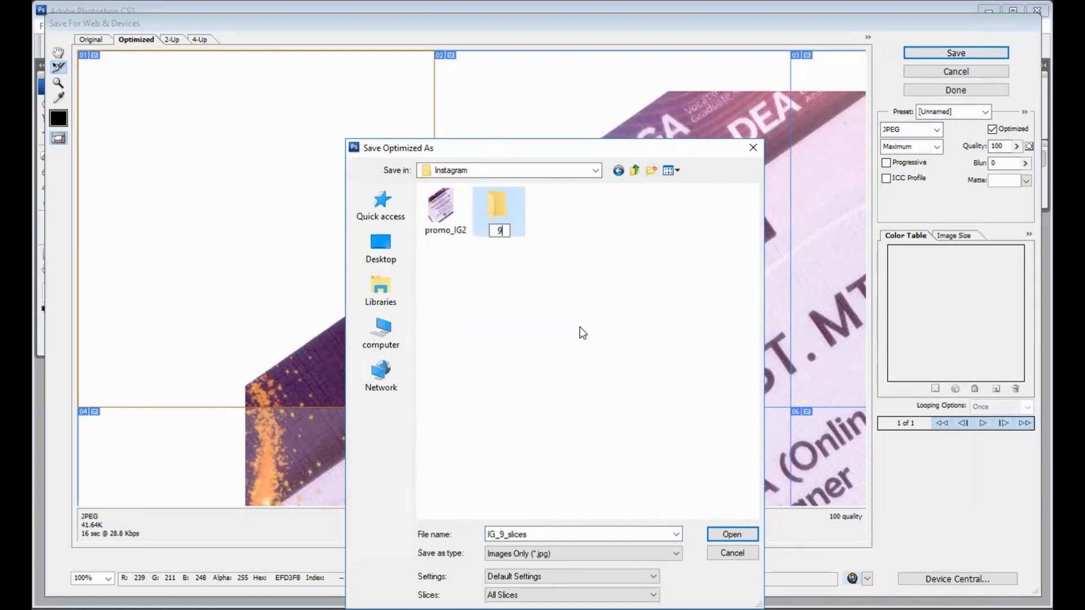
text(slices)
key(Return)
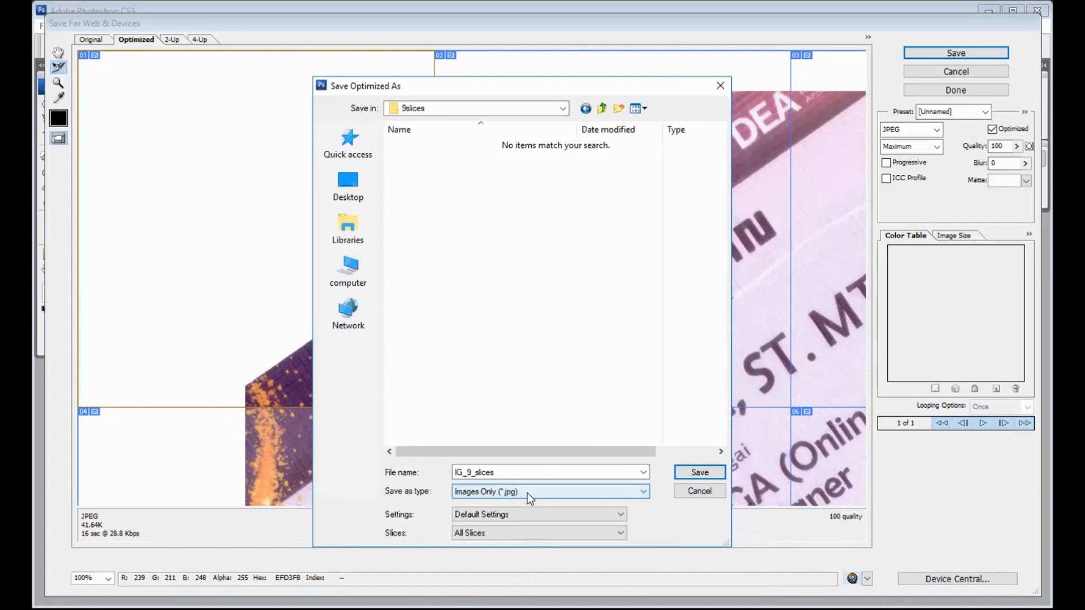
Step: Export all slices into the 9slices folder as Images Only (*.jpg) with the file name IG_9_slices
click(546, 496)
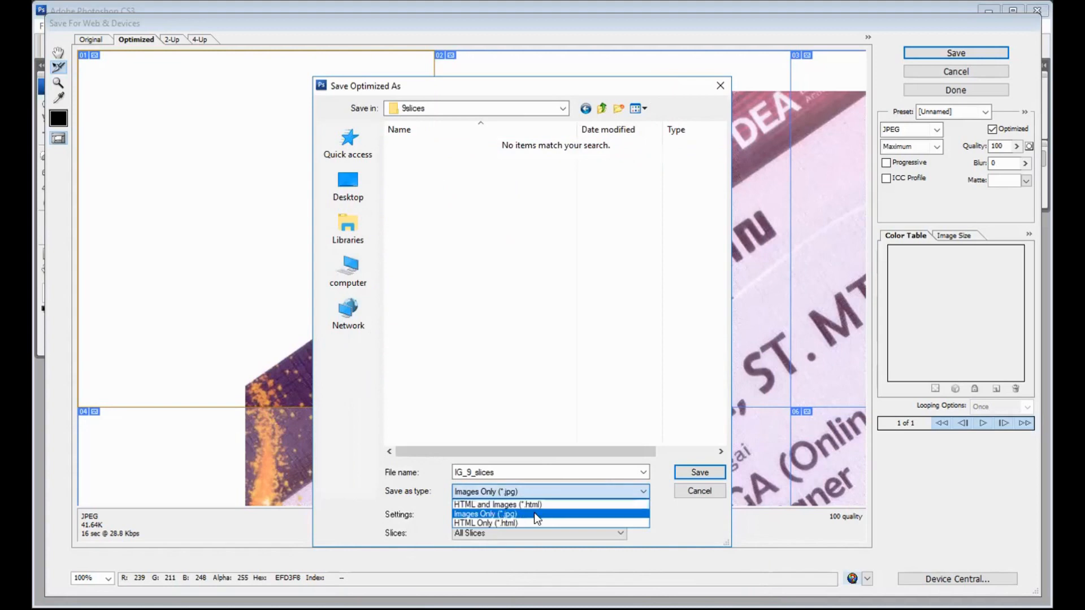
click(534, 513)
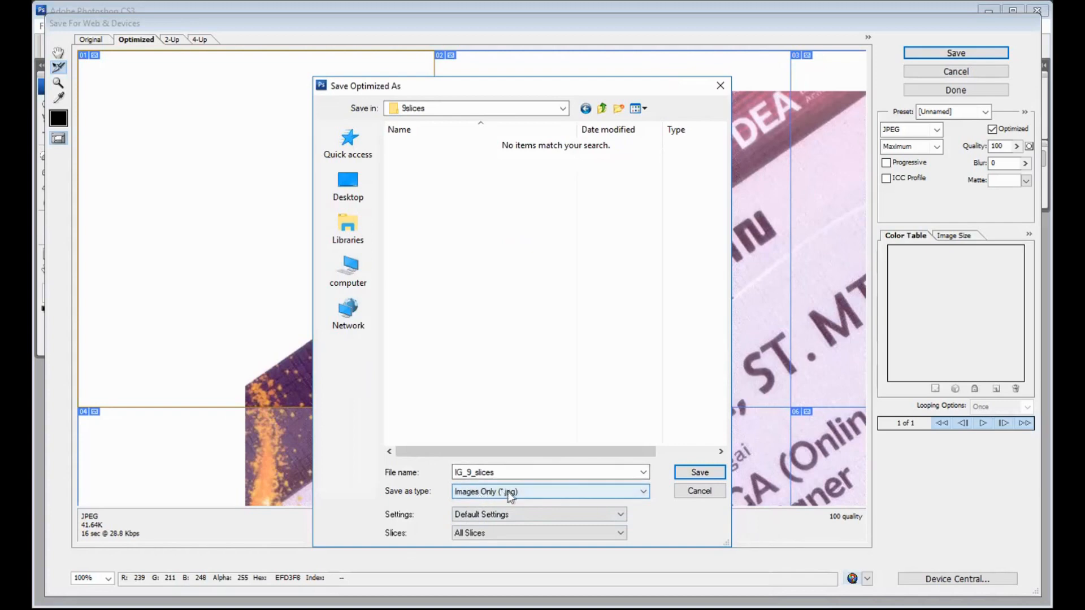
click(690, 471)
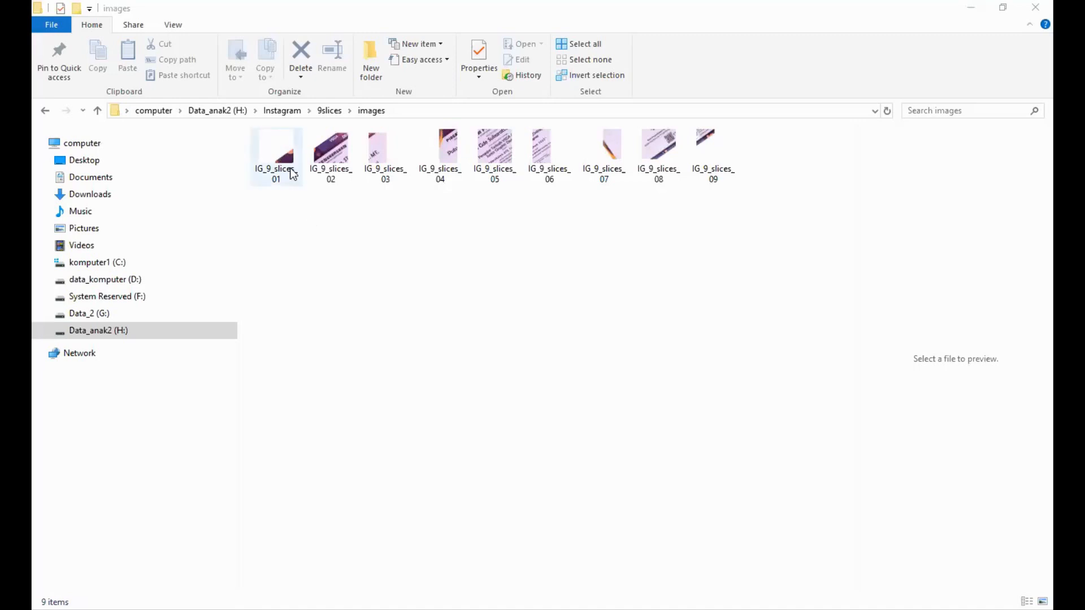
Step: In File Explorer, preview each exported slice from IG_9_slices_01 to IG_9_slices_09 in the images folder within 9slices
click(293, 173)
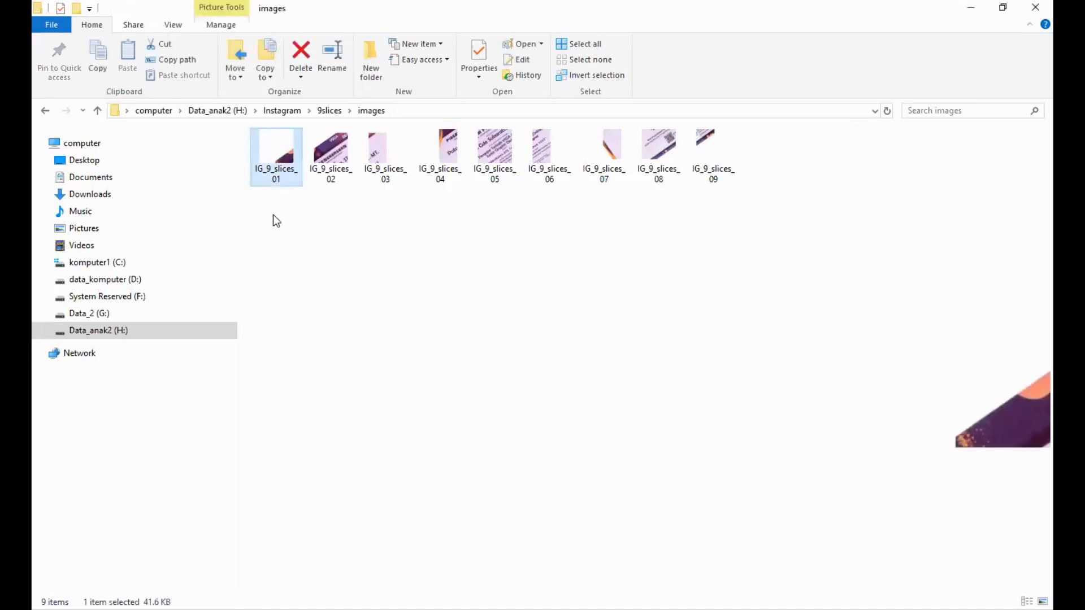
click(330, 154)
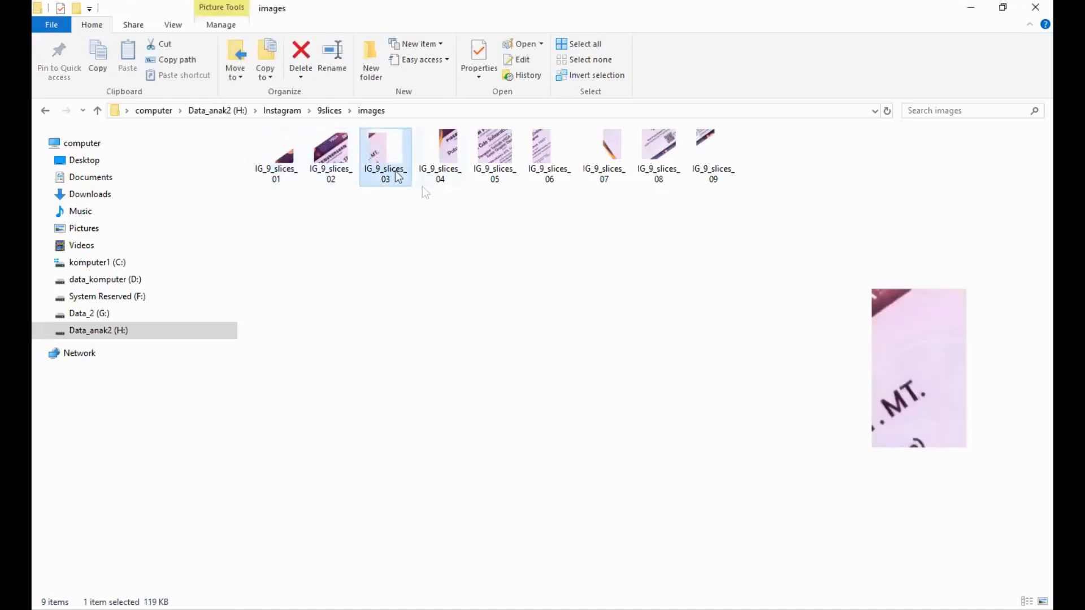
click(390, 164)
click(441, 157)
click(493, 152)
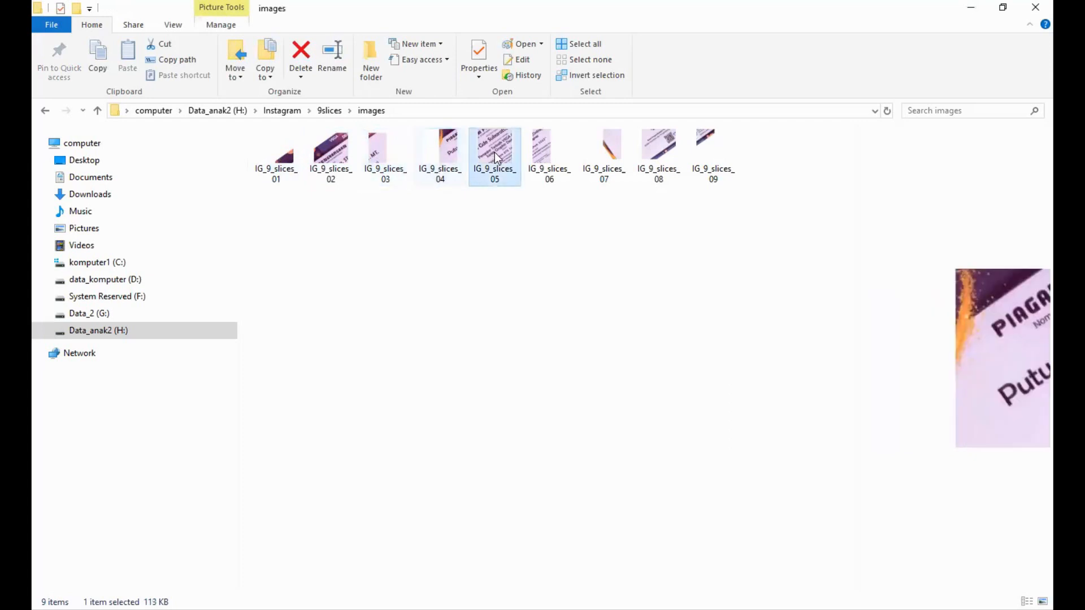
click(547, 158)
click(609, 163)
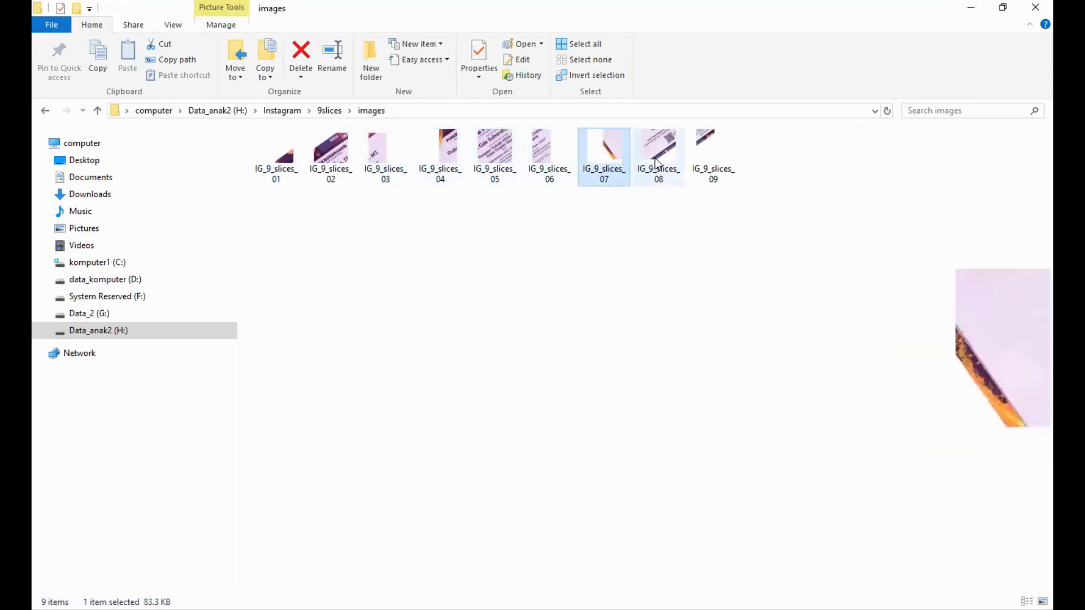
click(655, 157)
click(708, 157)
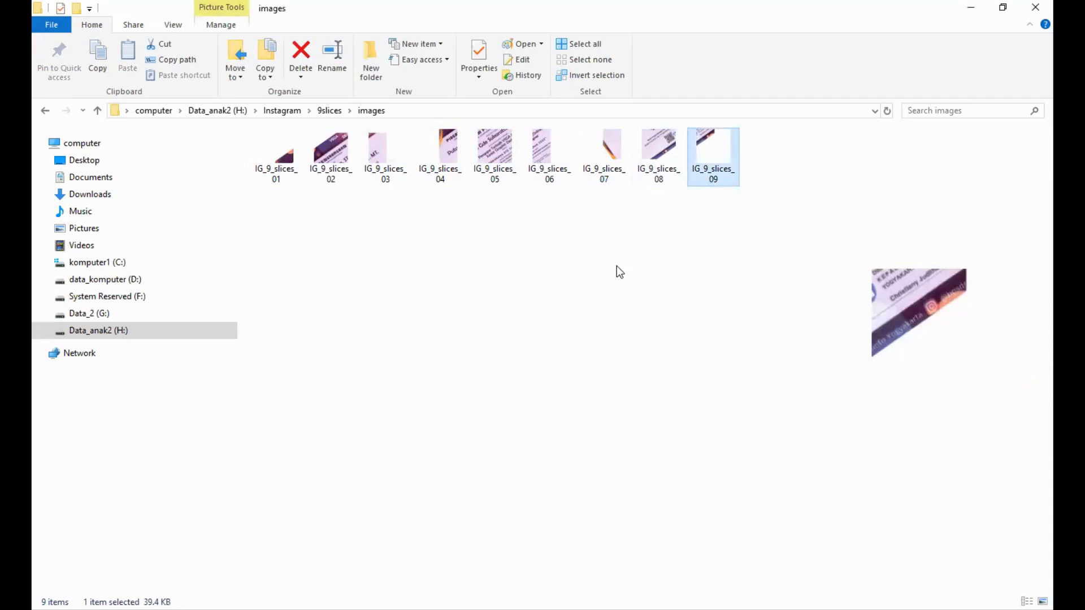